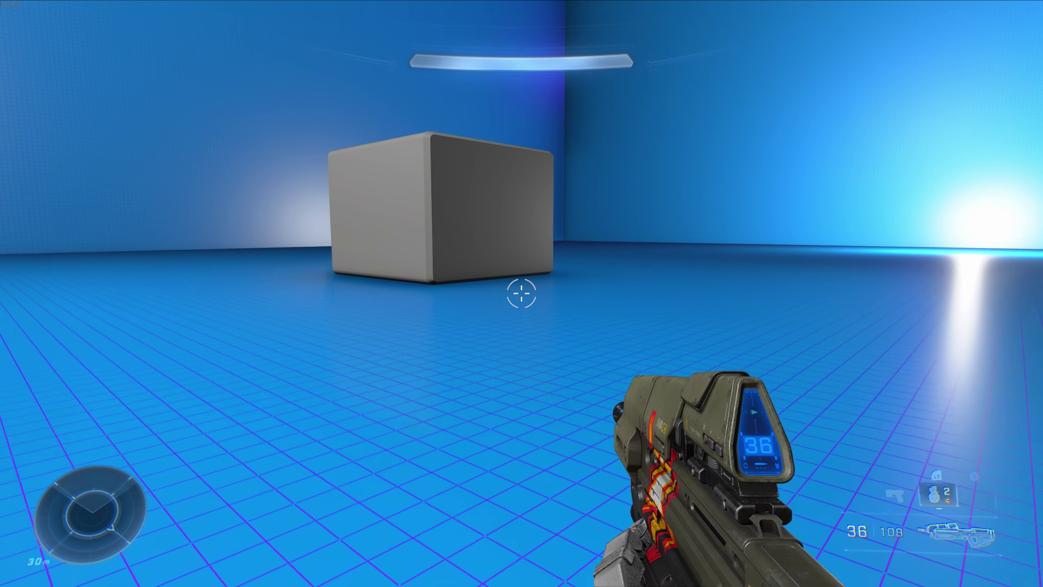
key(w)
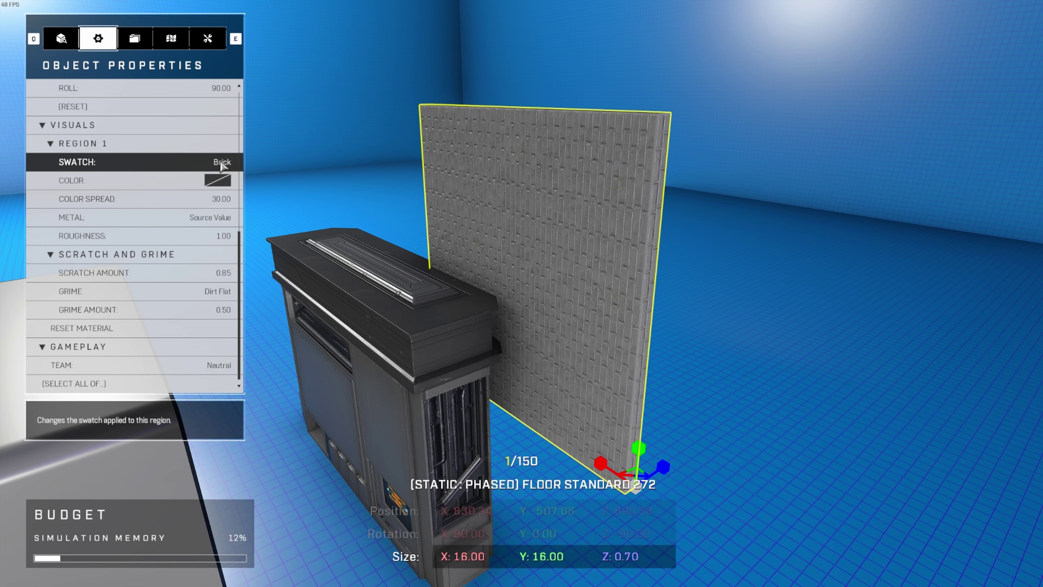
Apply the Bricks Dirty swatch to the wall panels and walk up to the brick corner.
click(222, 163)
click(224, 272)
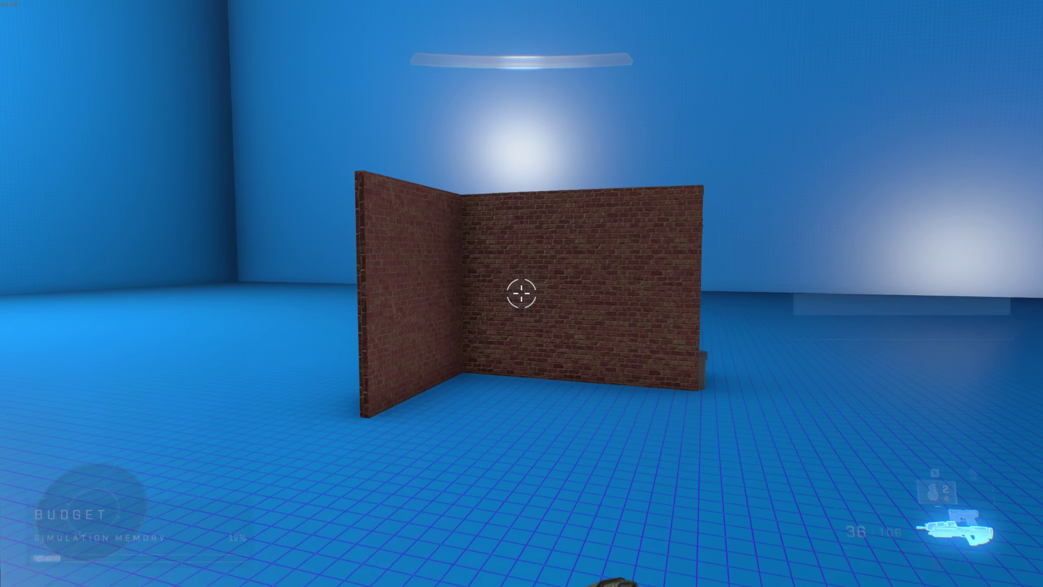
key(w)
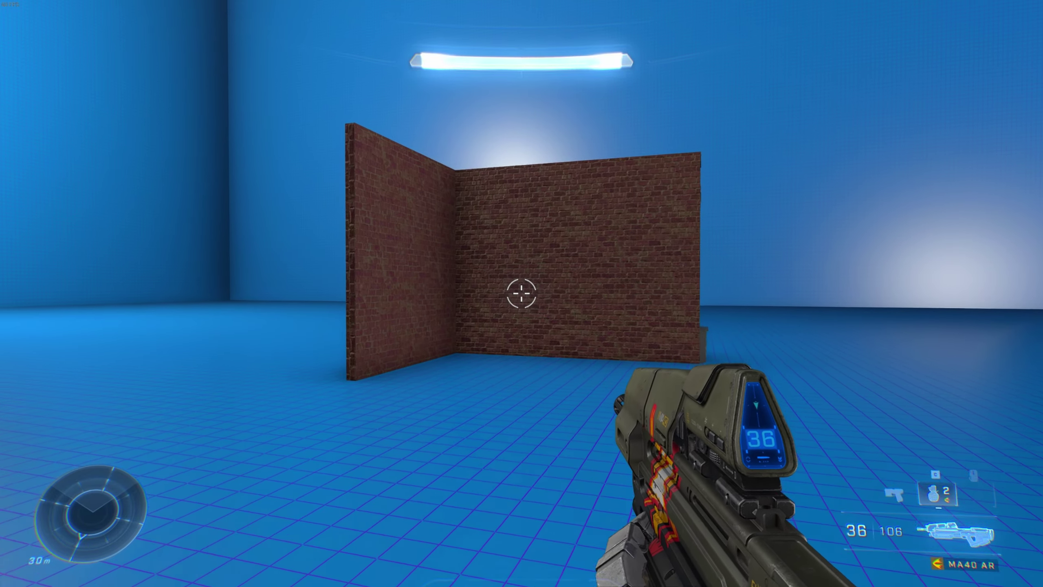
key(w)
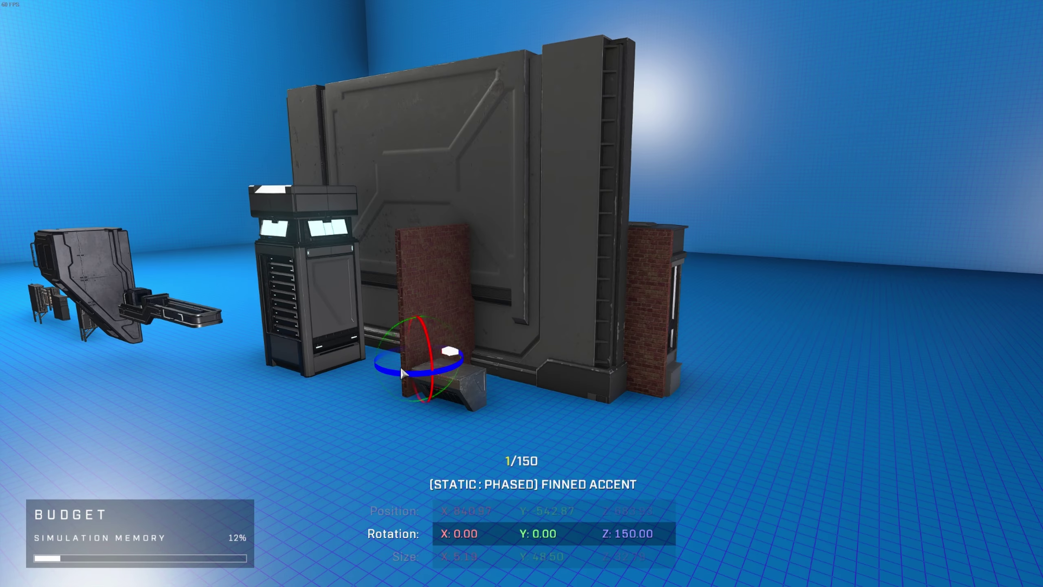
Rotate the finned accent from 150 to 105 degrees and shift the support girder along X.
drag(411, 376, 381, 372)
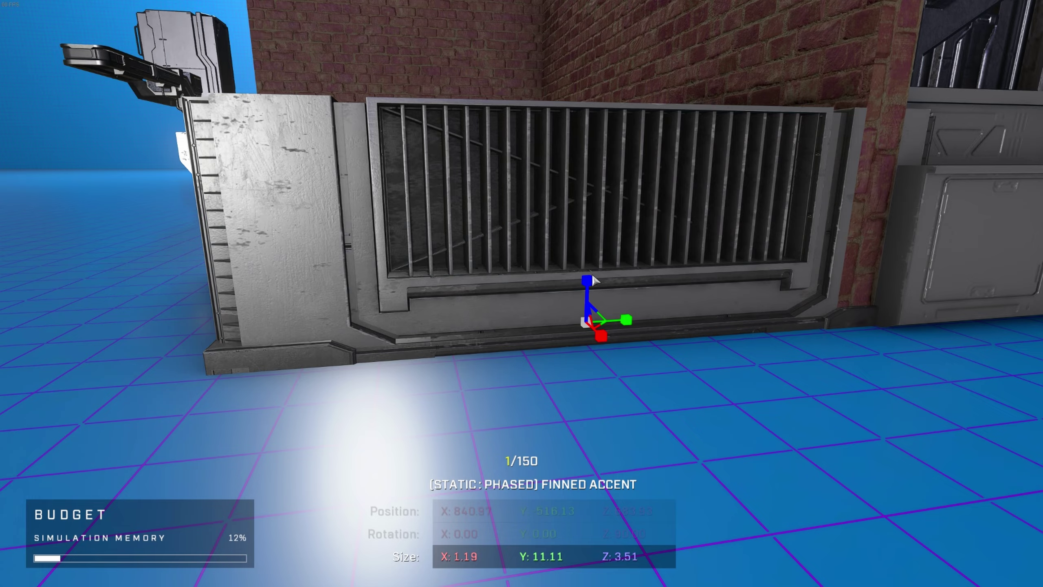
key(s)
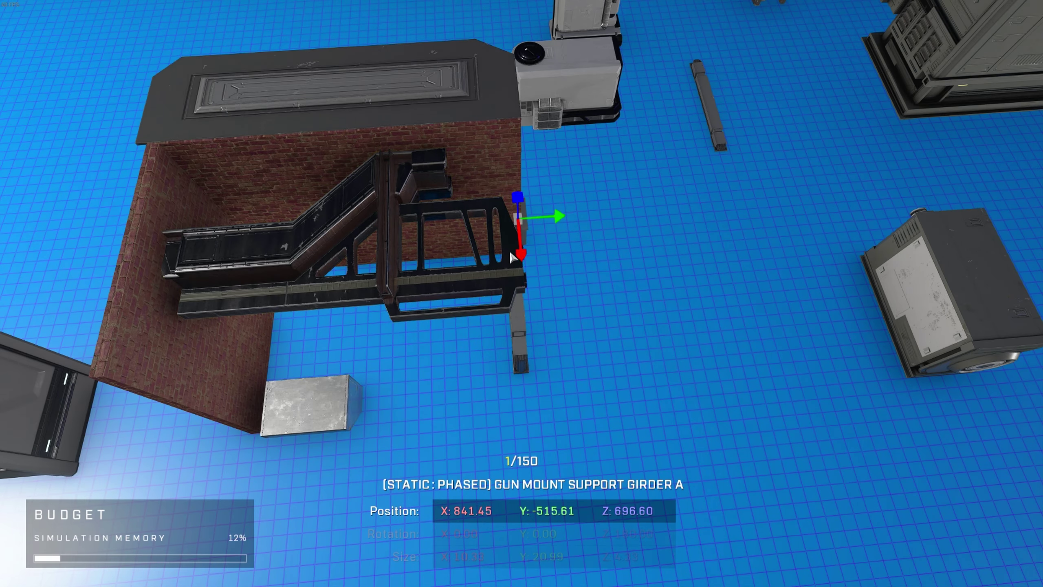
drag(510, 252, 509, 265)
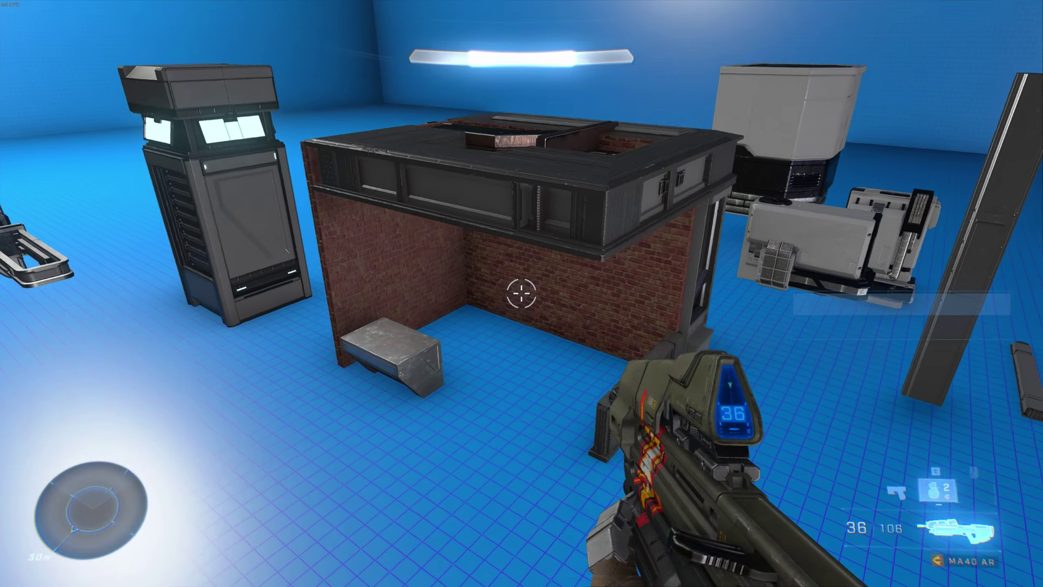
Walk around the brick booth on foot and step inside to inspect the corner pillar.
key(w)
key(s)
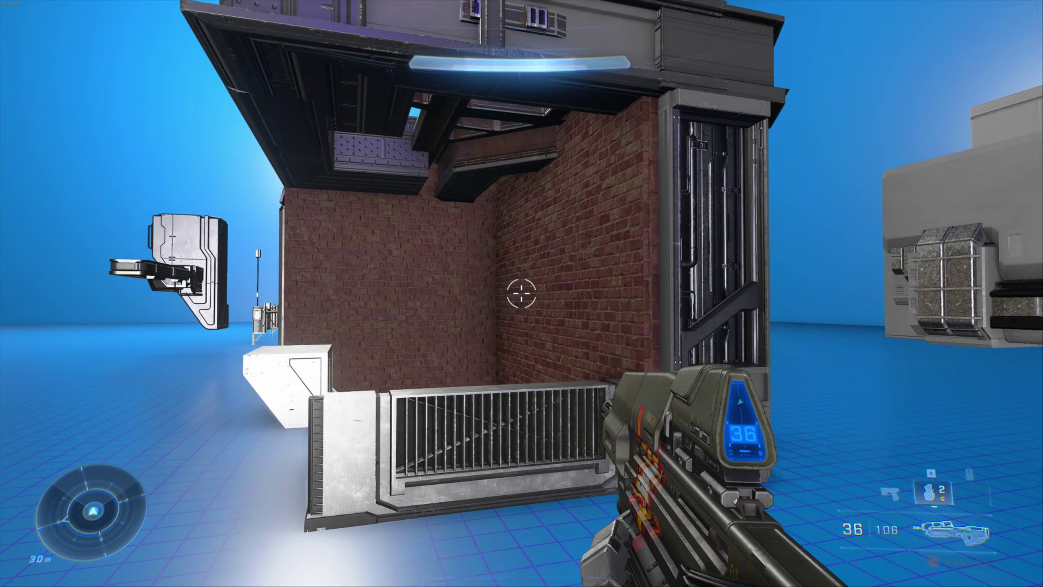
key(s)
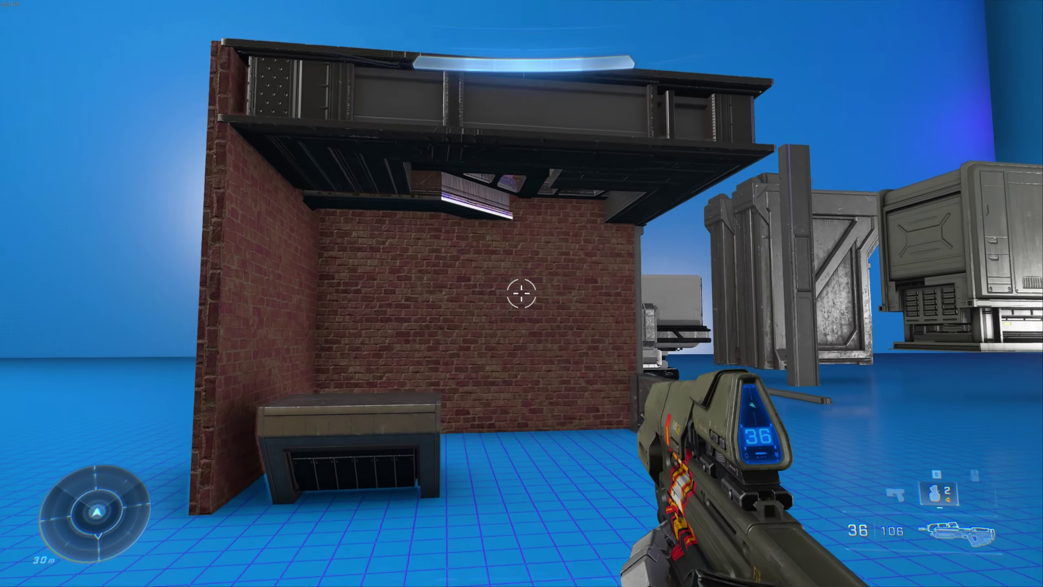
key(w)
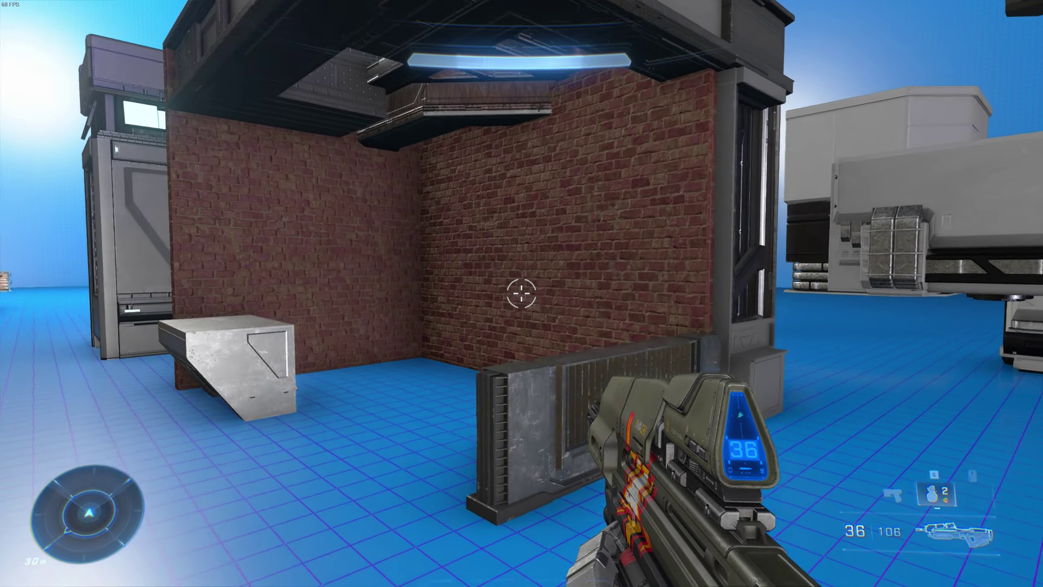
key(w)
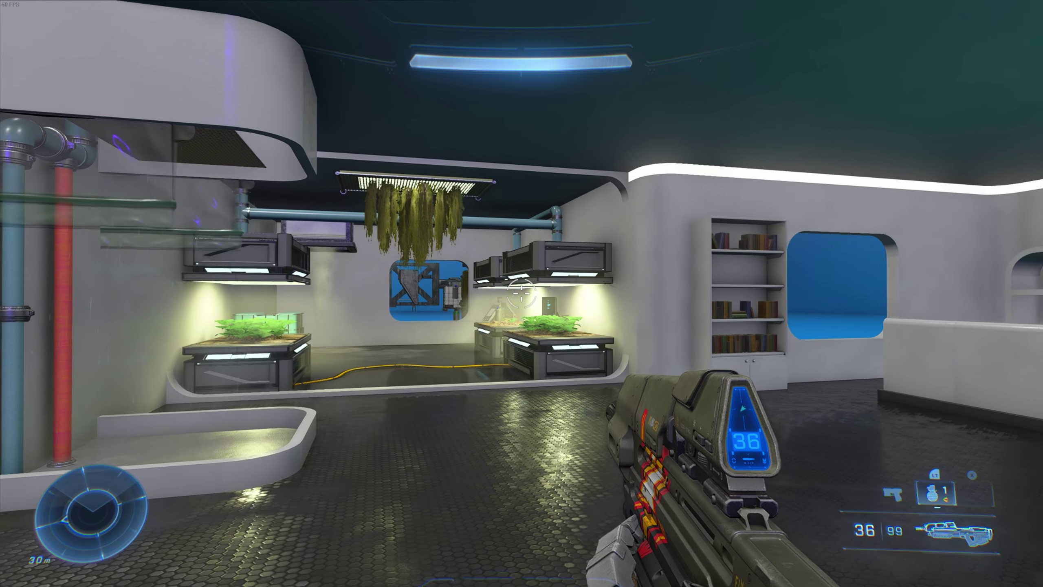
key(w)
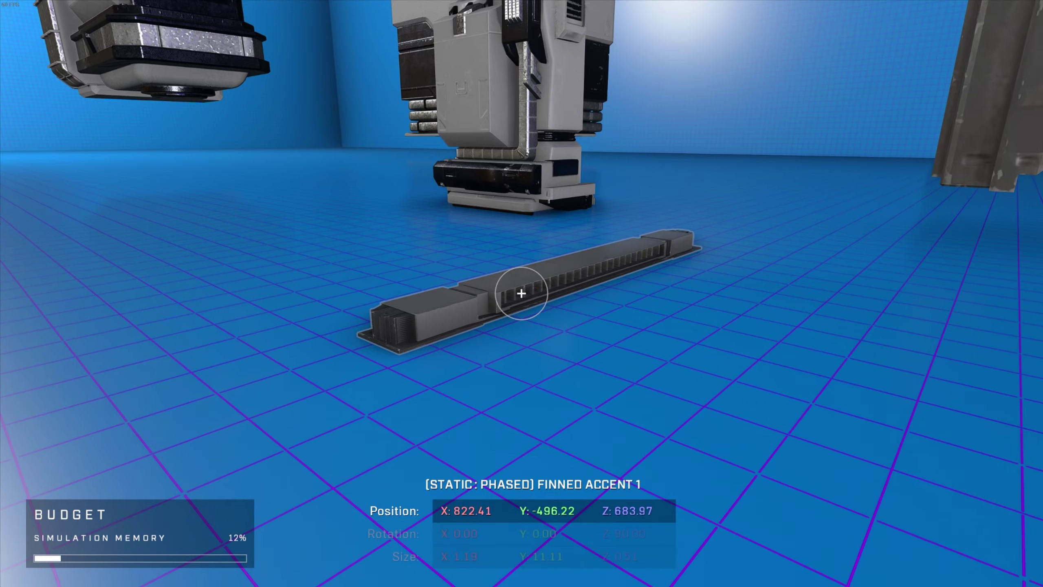
Select the finned accent vent and shorten a brick strip's X size from 5.00 to 2.50.
click(522, 293)
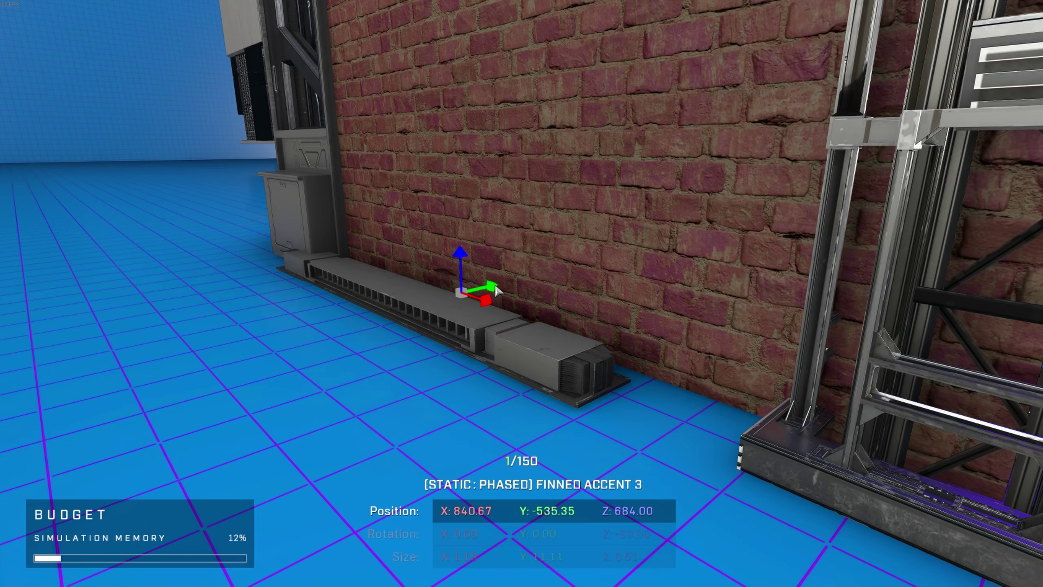
right_drag(498, 290, 553, 292)
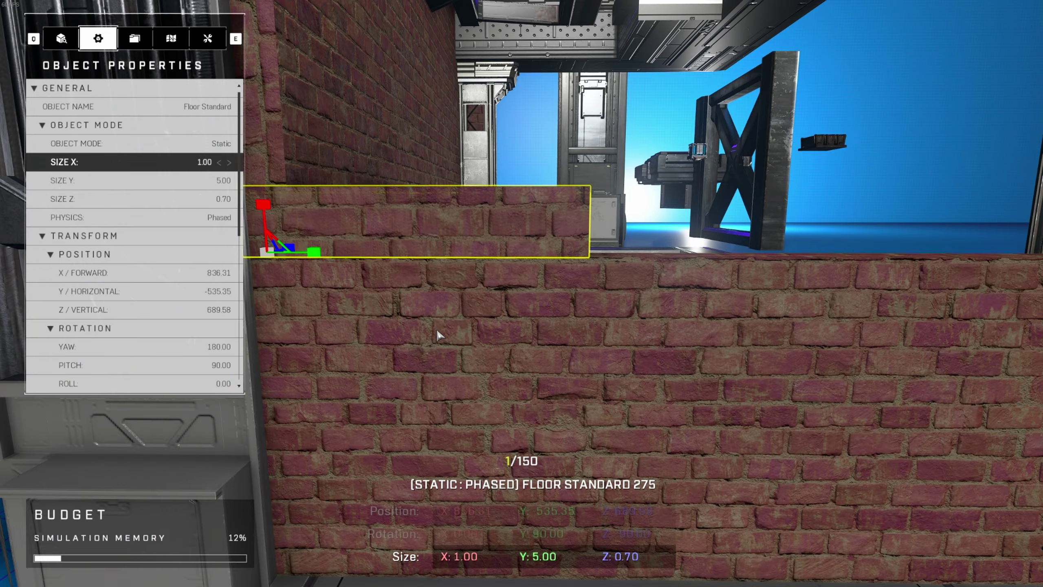
key(Left)
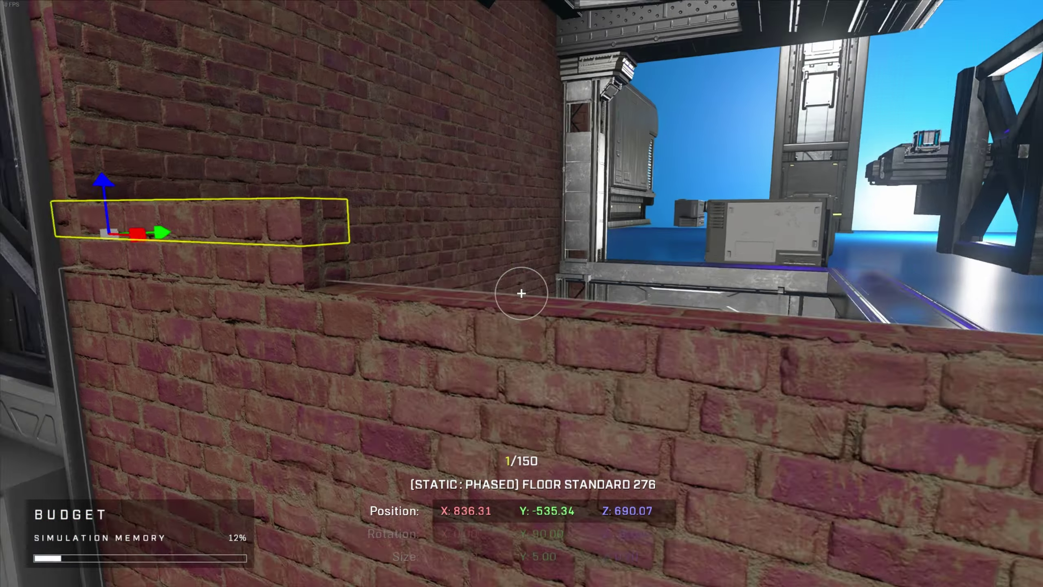
key(r)
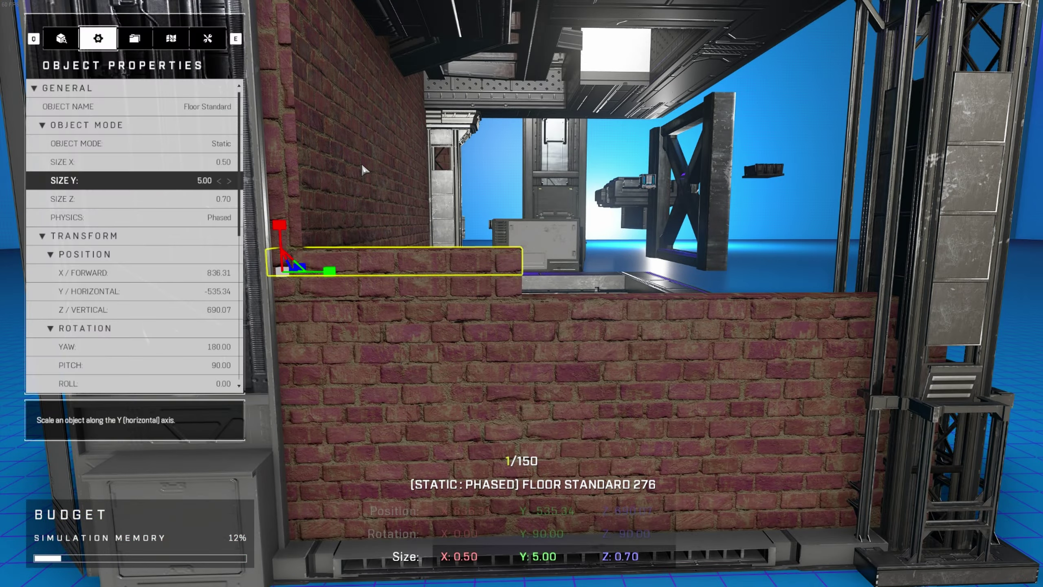
key(Left)
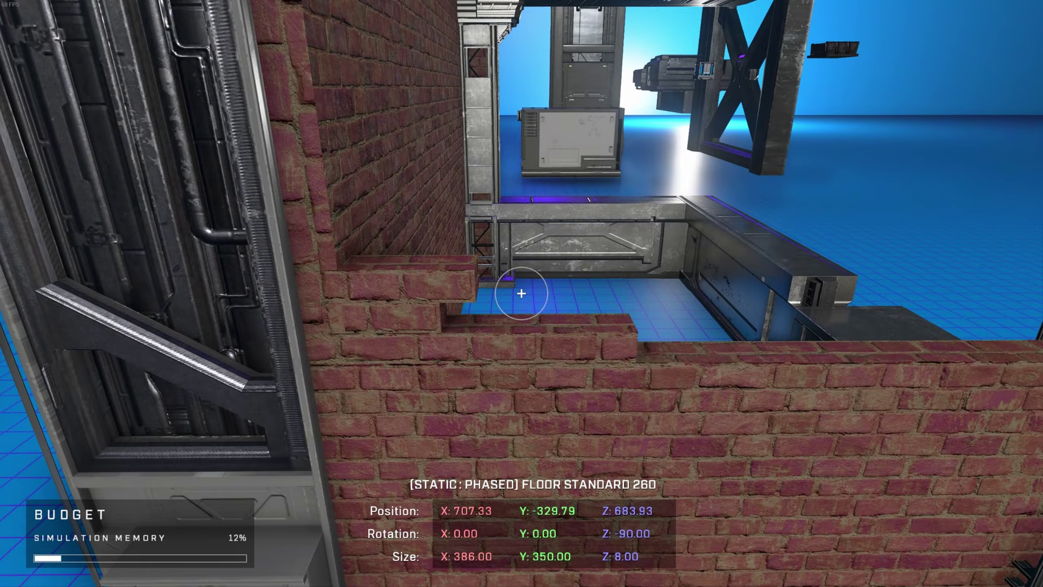
click(509, 324)
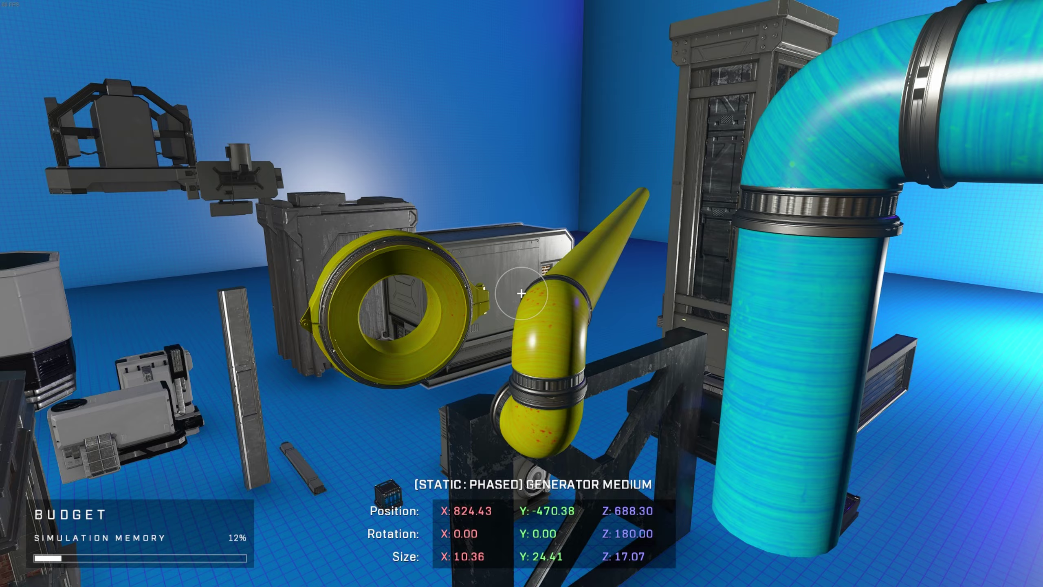
Fly to the pipe by the booth and rotate it to lie horizontal under the roof.
key(s)
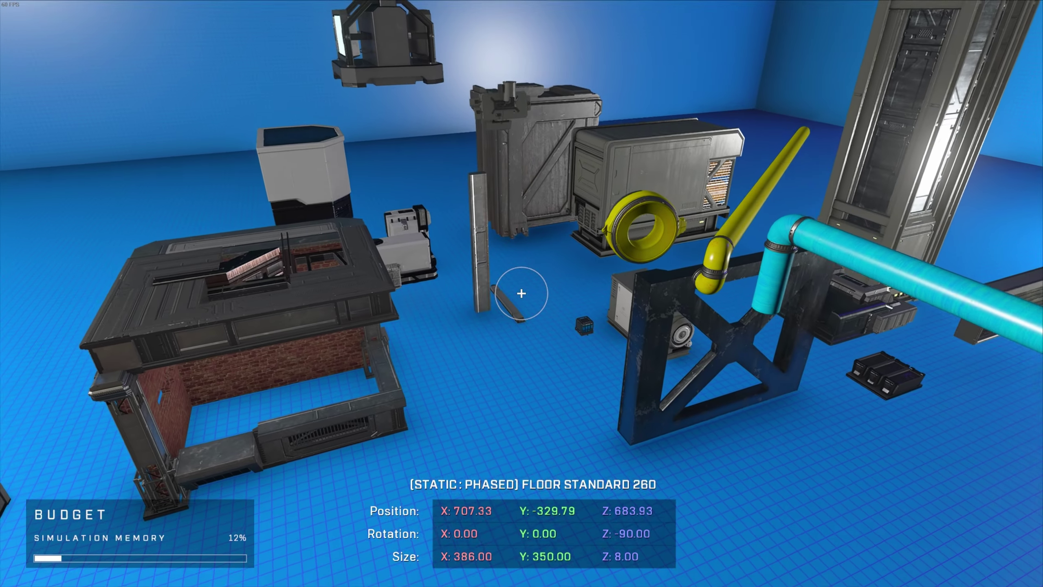
key(w)
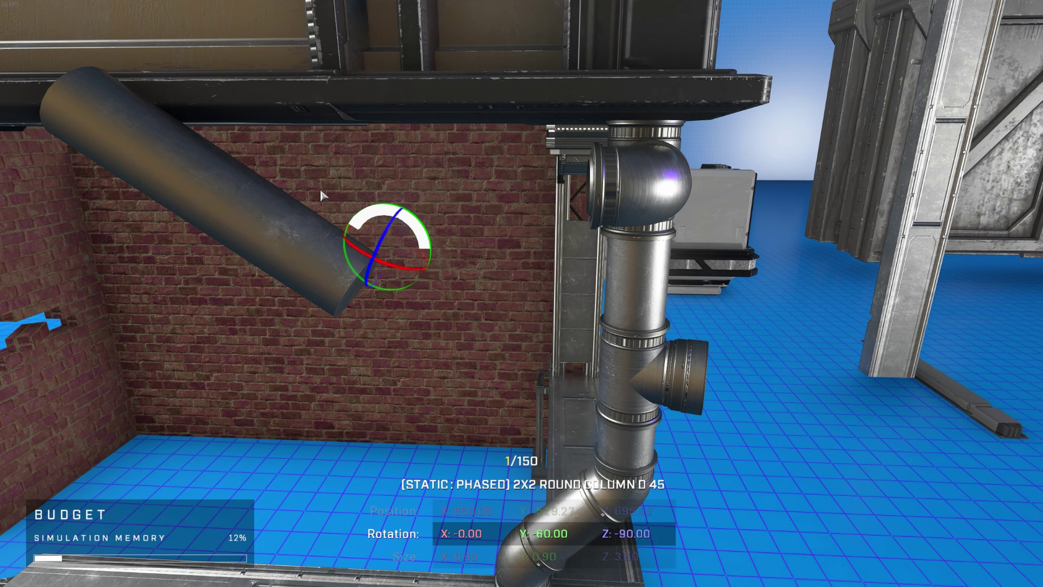
key(e)
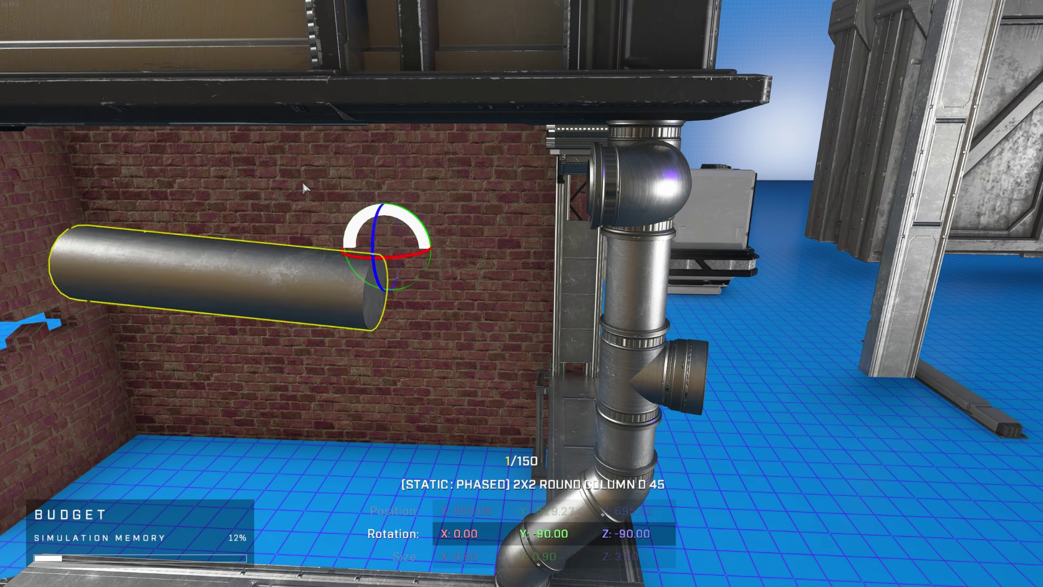
key(r)
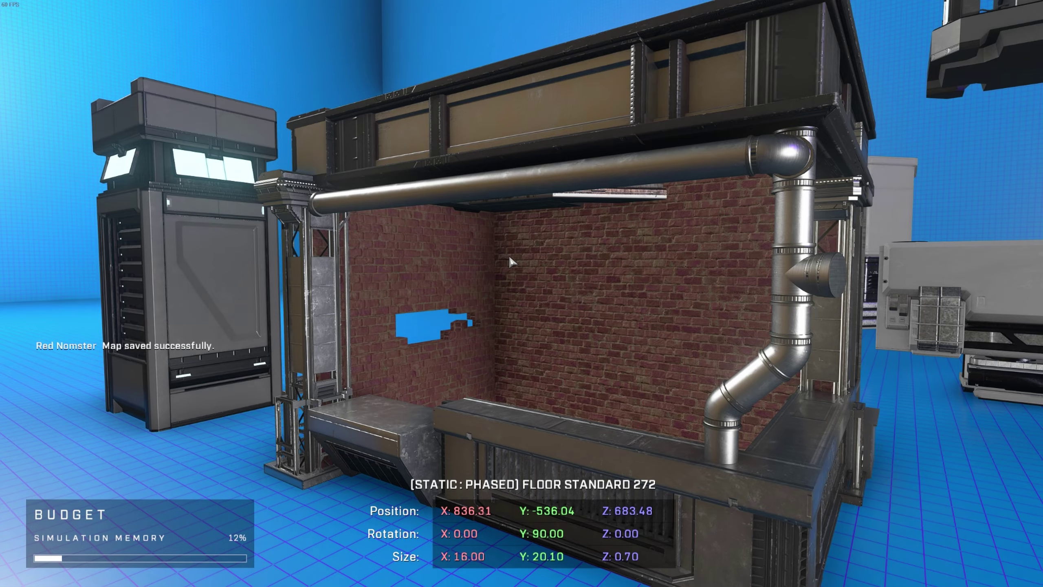
Circle the booth on foot in play mode to inspect the new pipe.
key(Tab)
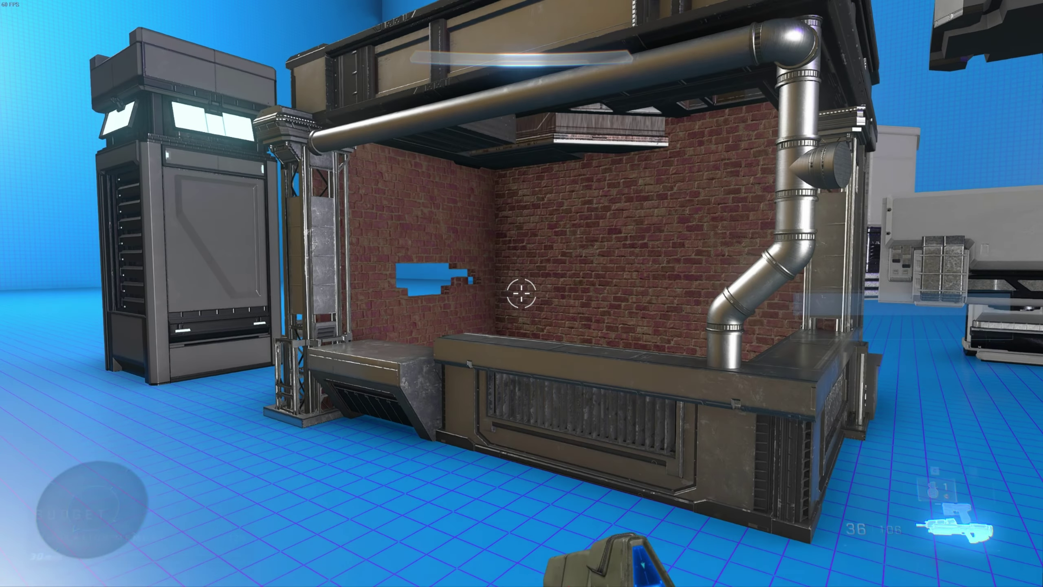
key(d)
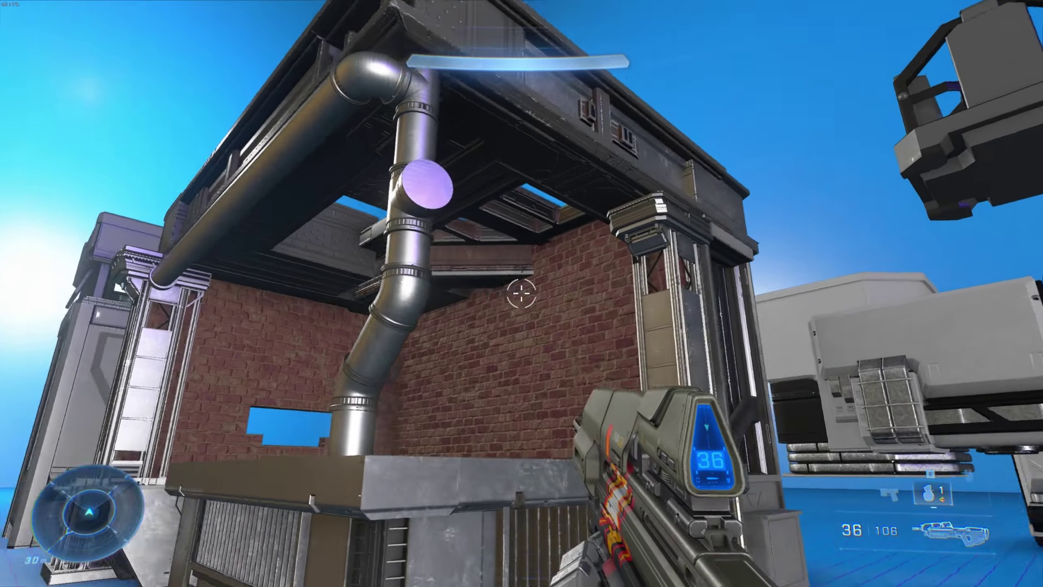
key(Tab)
Fly around to the booth's brick wall and select the hanging monitor billboard.
key(s)
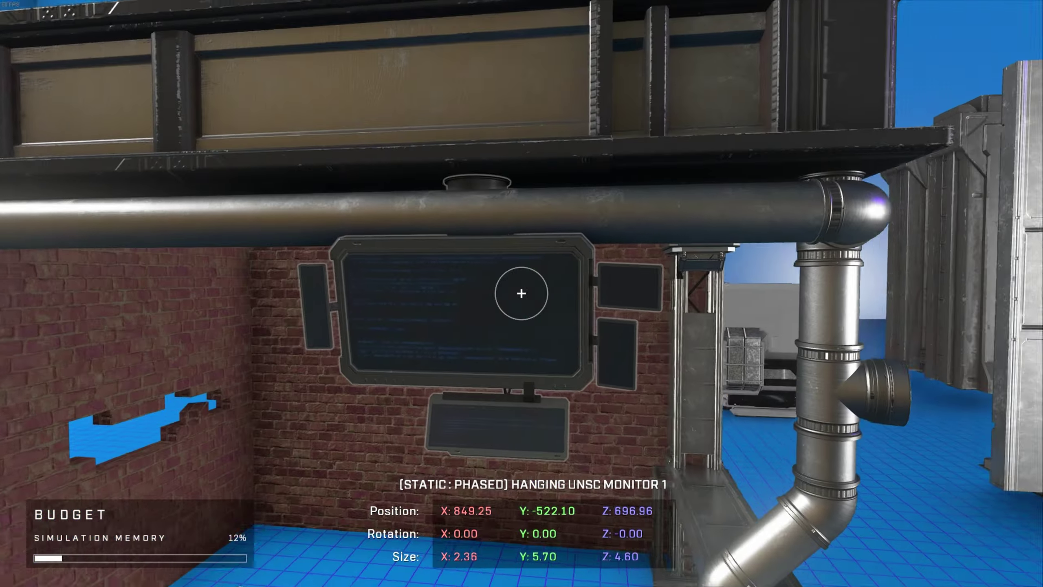
key(w)
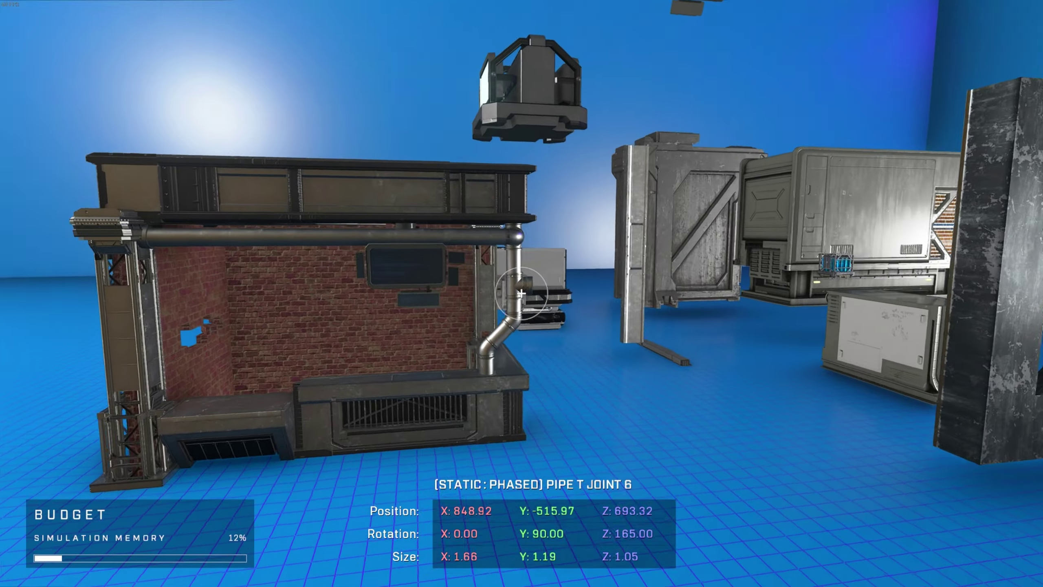
key(w)
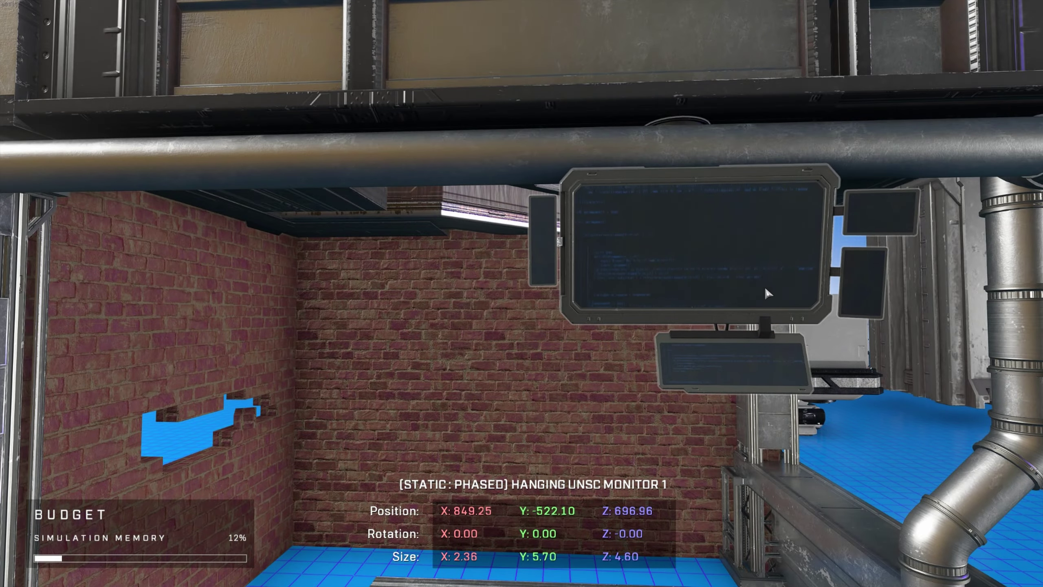
click(677, 253)
key(s)
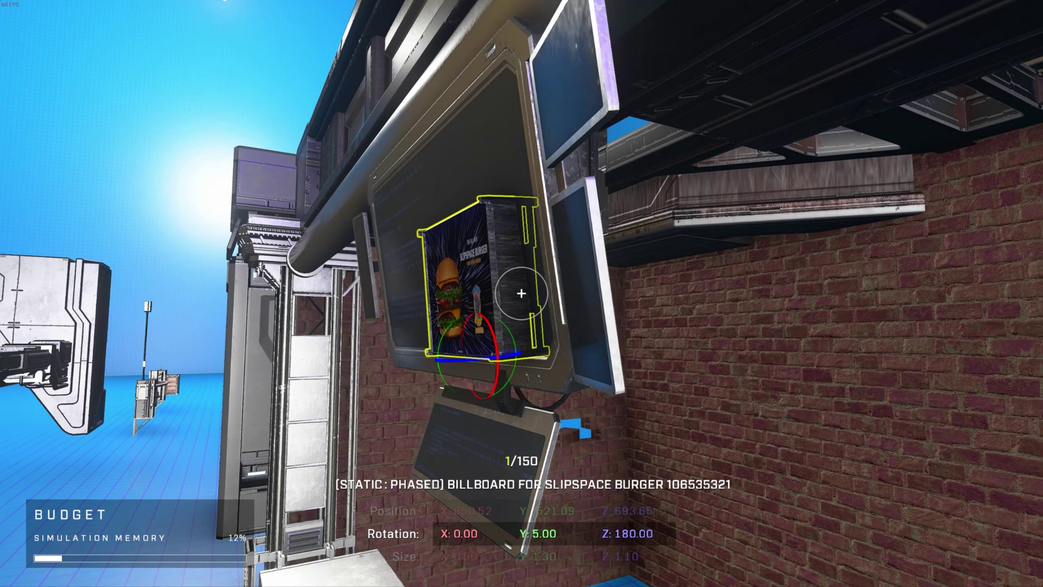
Give the billboard's Region 3 a light colour and open its material swatch list.
key(r)
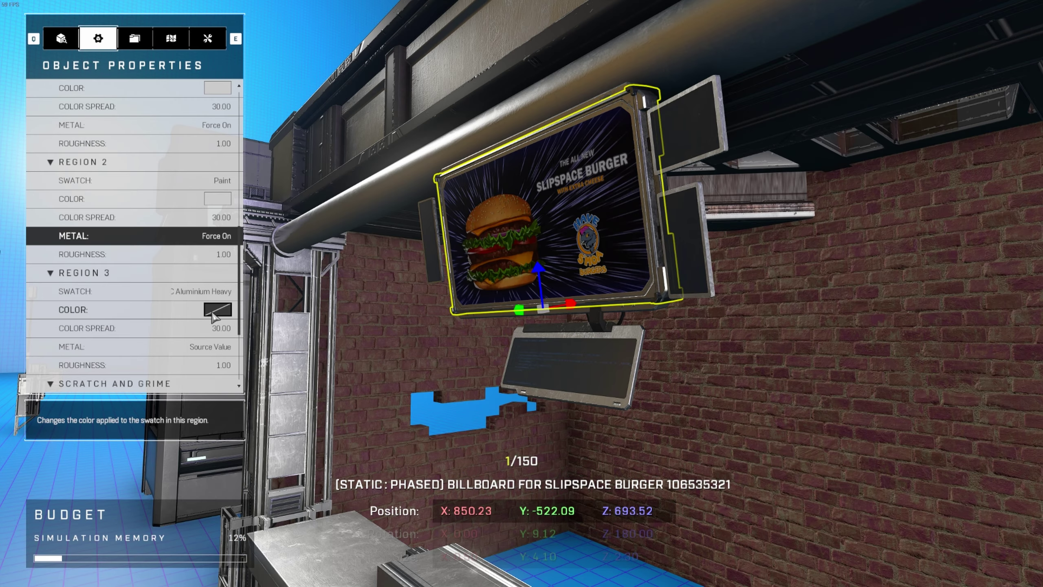
click(218, 310)
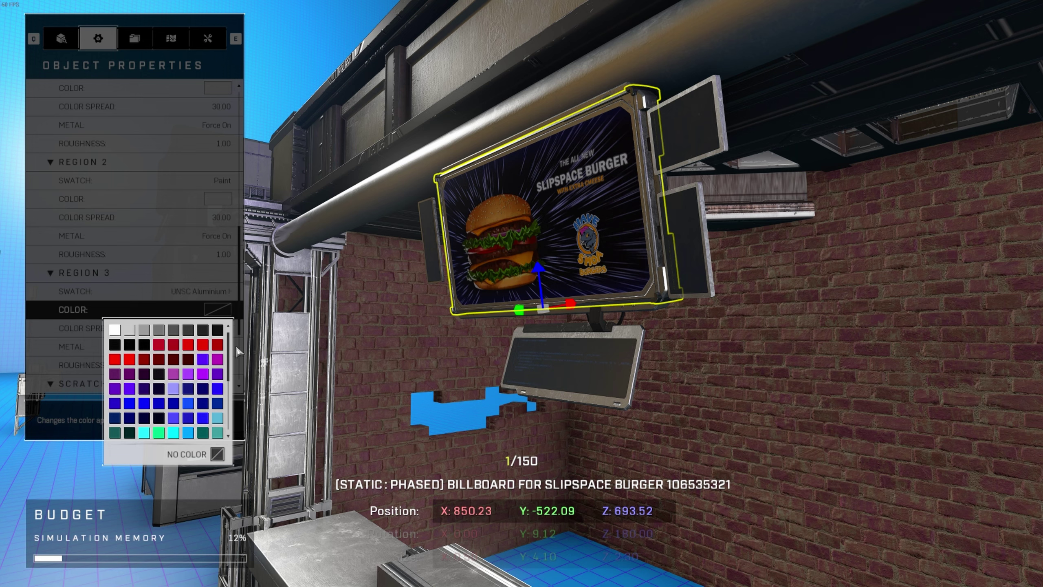
click(129, 329)
click(230, 291)
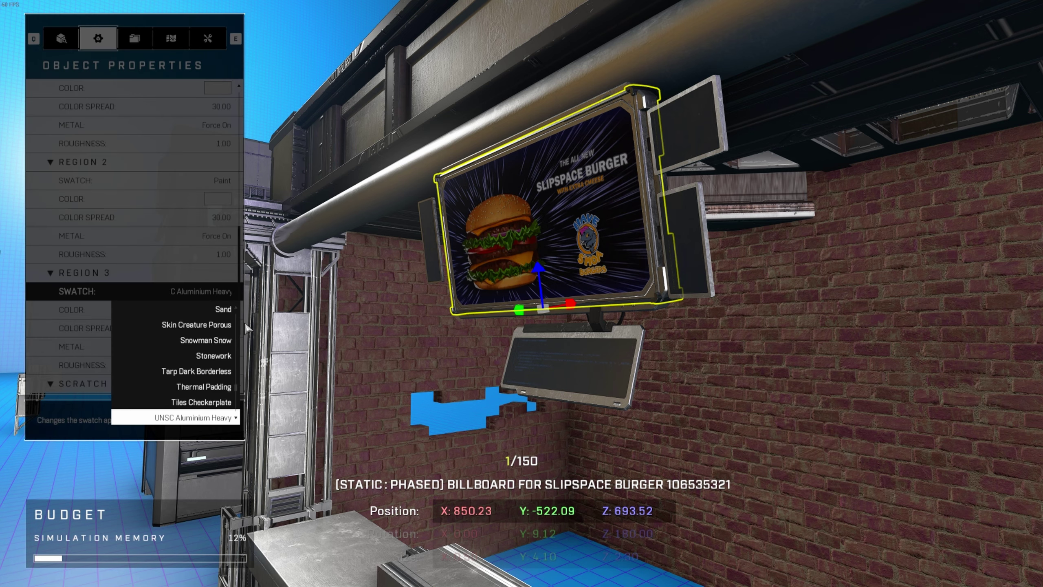
scroll(239, 374, up, 3)
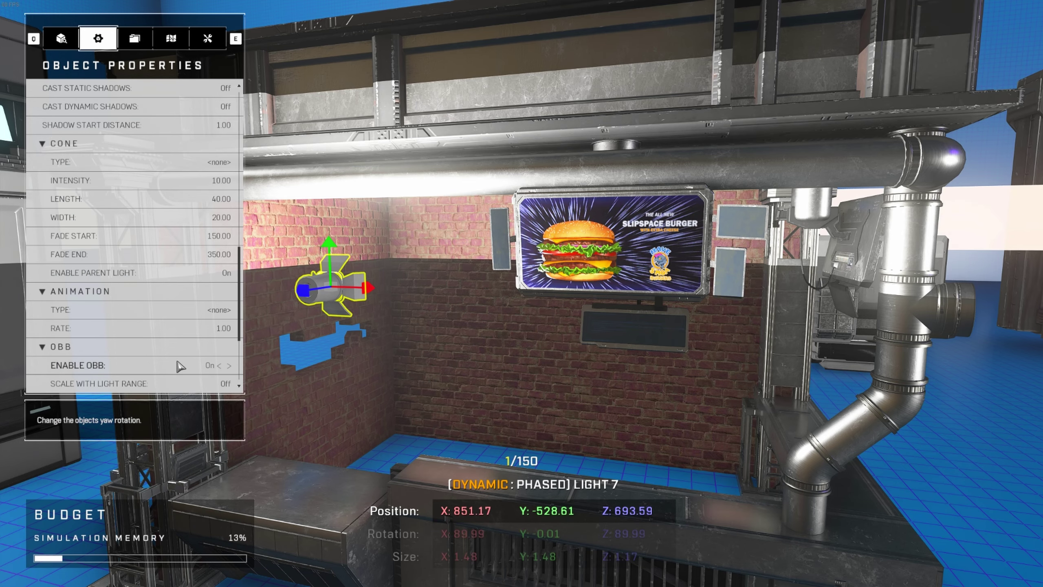
Set Light 7's Lower Y Bound to -4 and close its properties.
scroll(183, 297, down, 3)
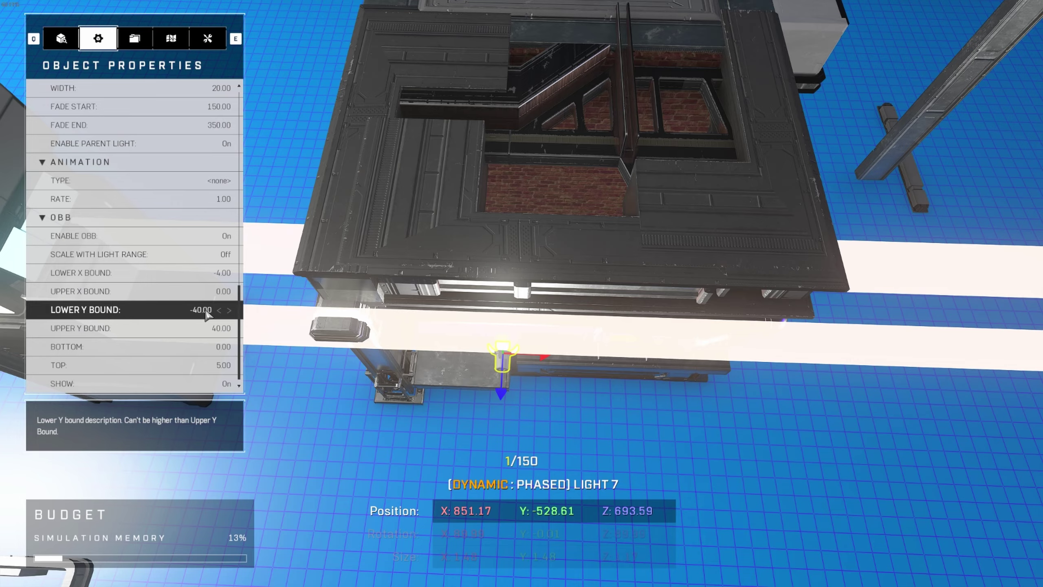
click(205, 308)
text(-4)
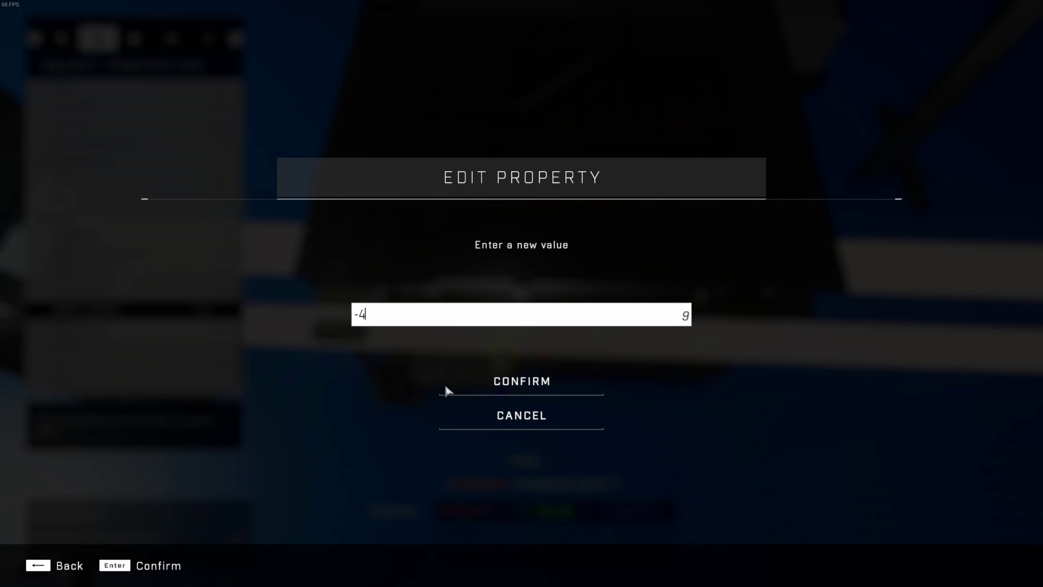
click(495, 386)
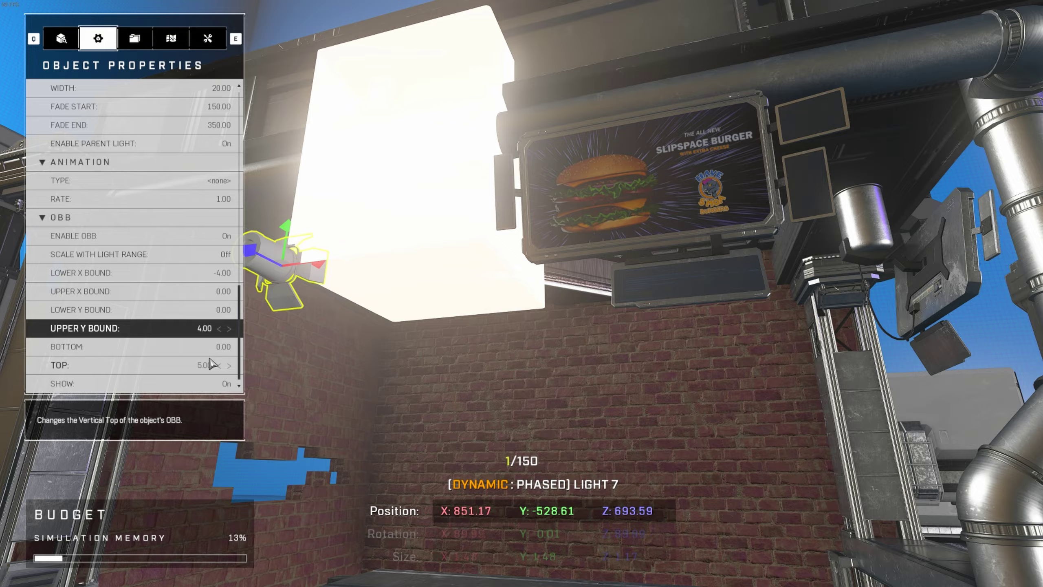
key(s)
Walk under the sign and slide Light 7 slightly along the wall.
key(Escape)
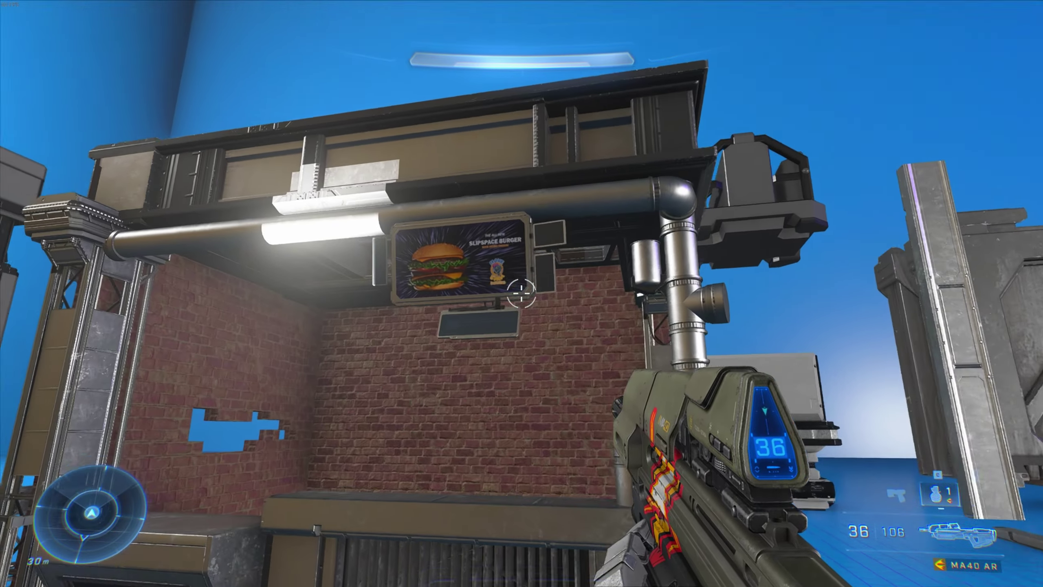
key(s)
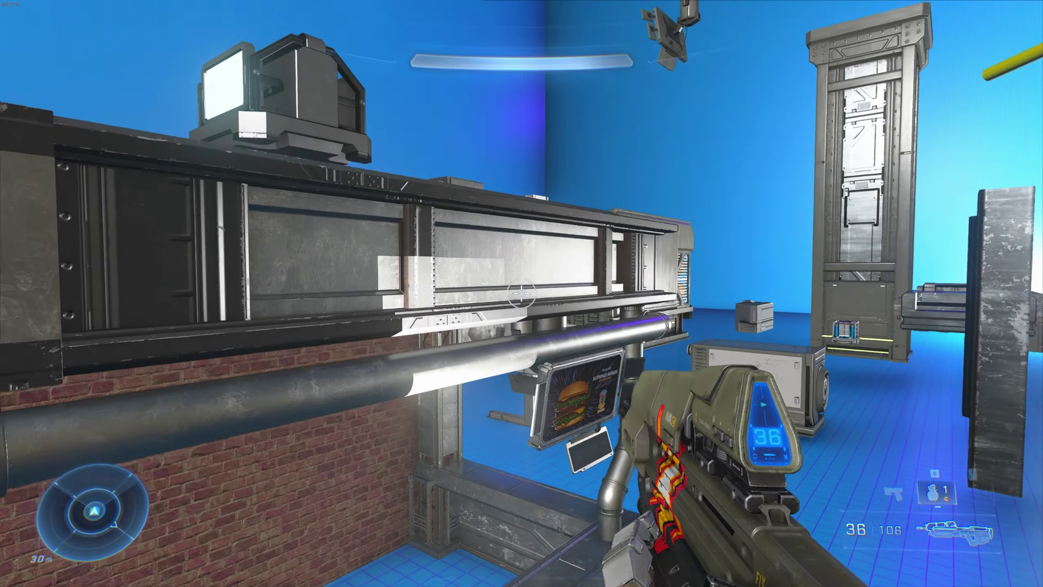
key(w)
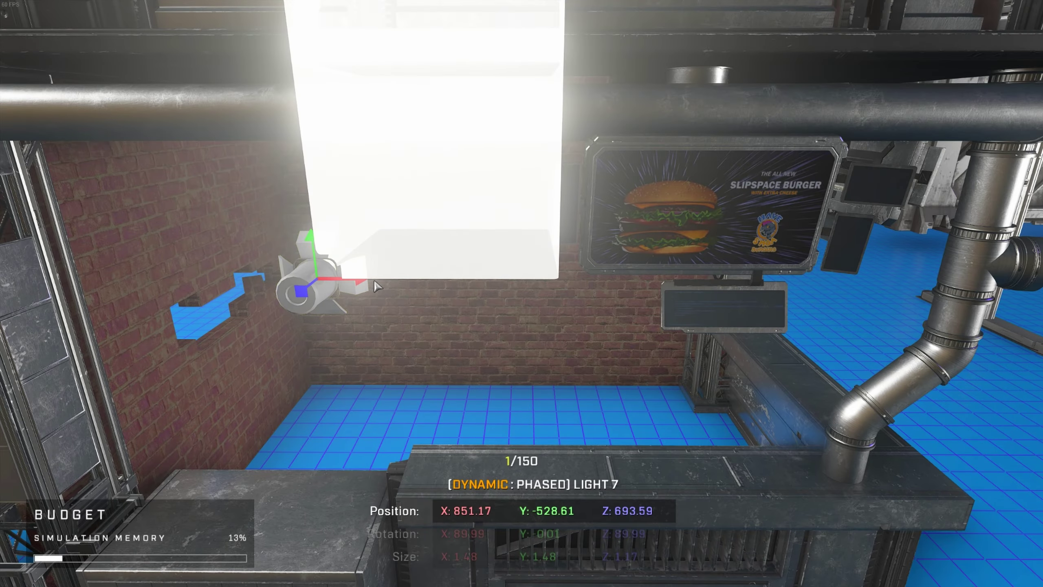
drag(377, 287, 608, 299)
key(s)
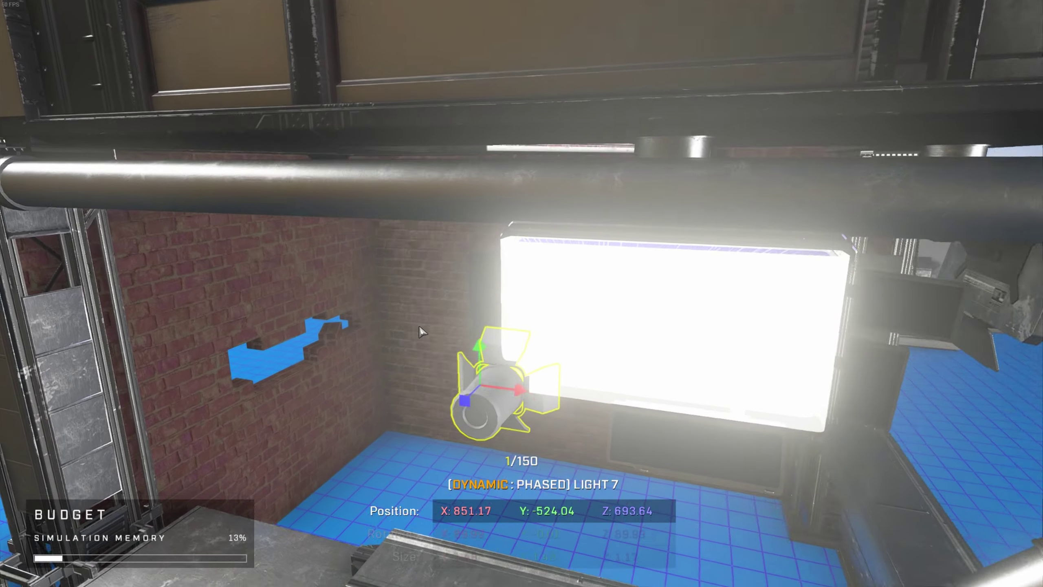
key(Escape)
Walk around the booth in first-person play mode, then sprint back toward it.
key(s)
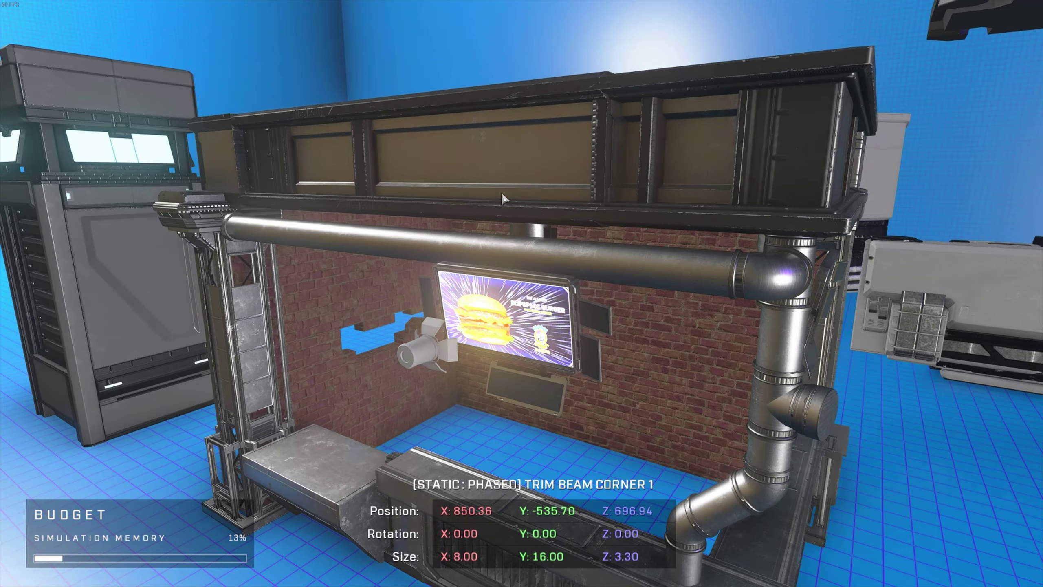
key(z)
key(w)
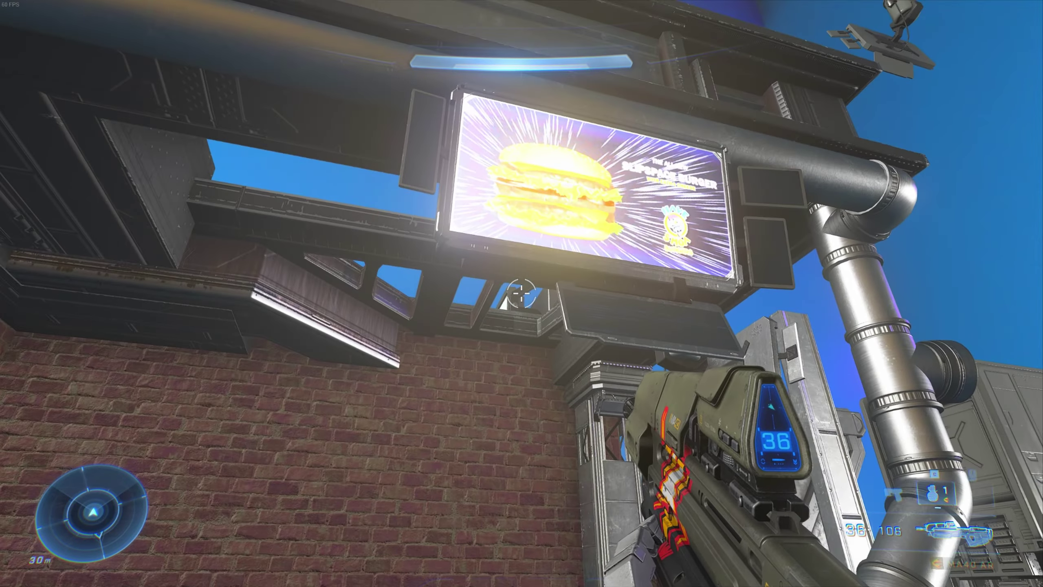
key(s)
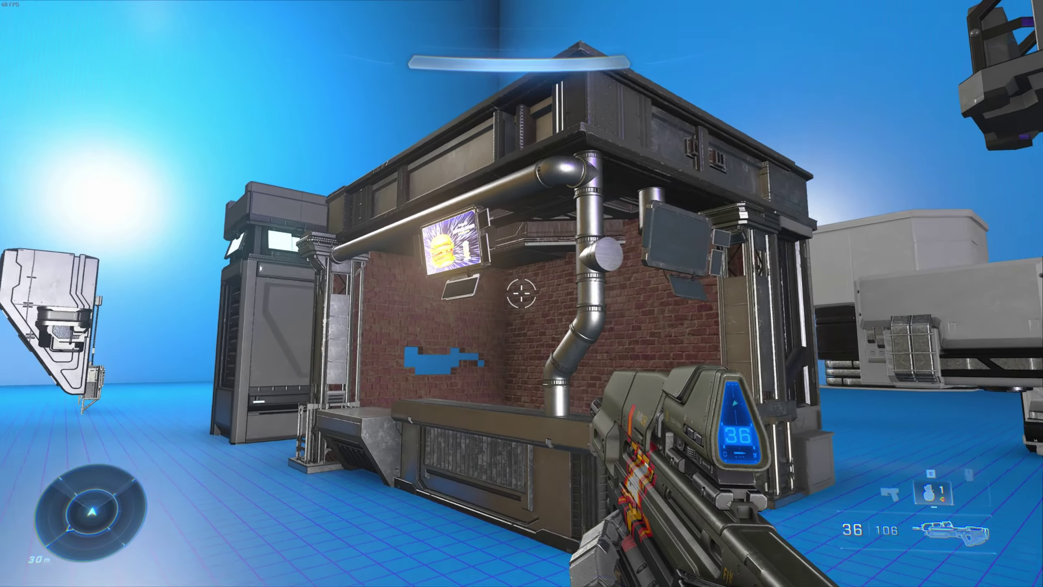
key(s)
key(shift+w)
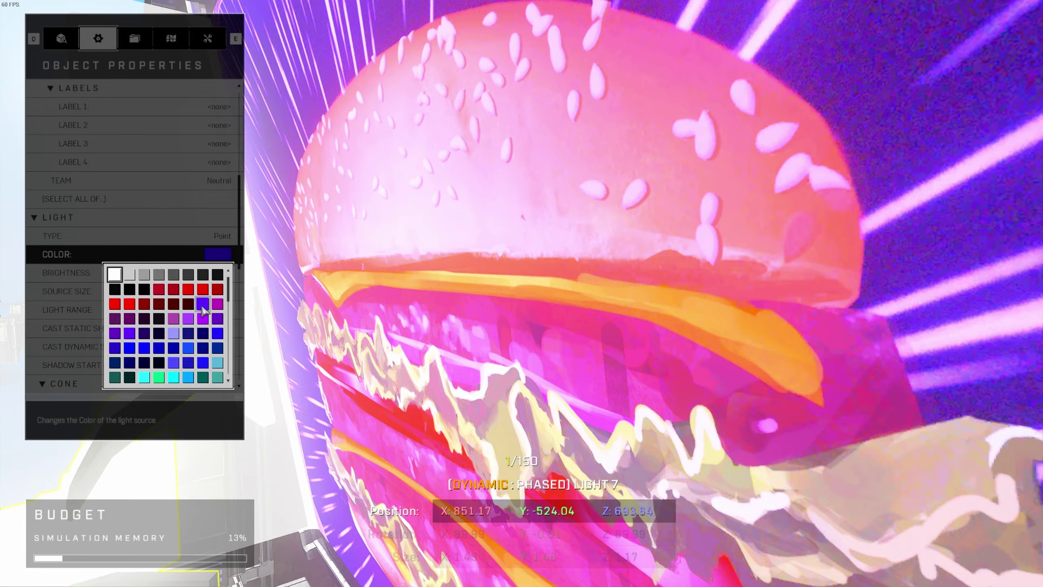
Close Light 7's colour palette and aim down sights at the purple-lit billboard in play mode.
key(Escape)
key(Escape)
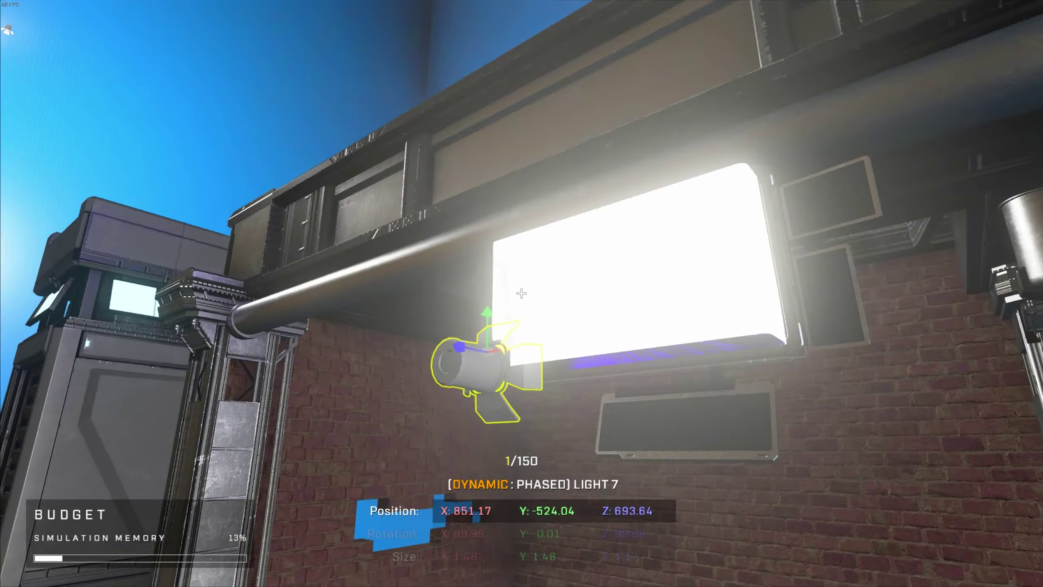
key(s)
key(z)
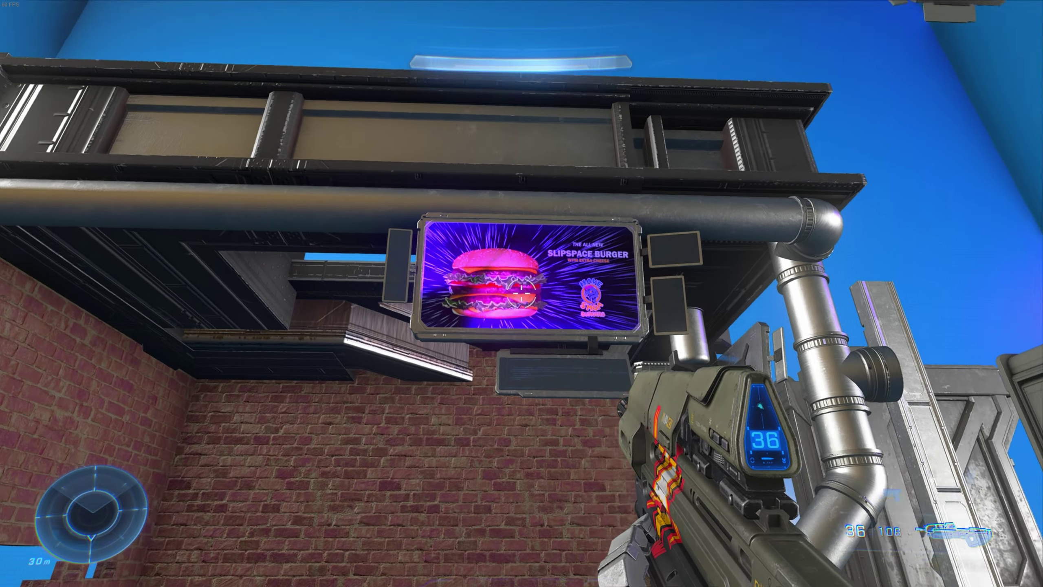
right_click(522, 294)
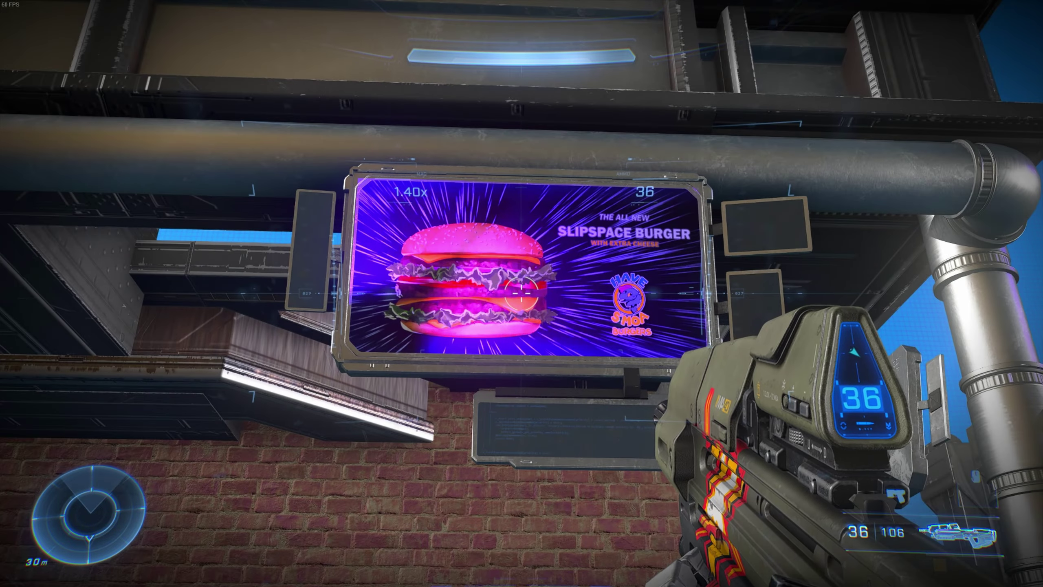
key(w)
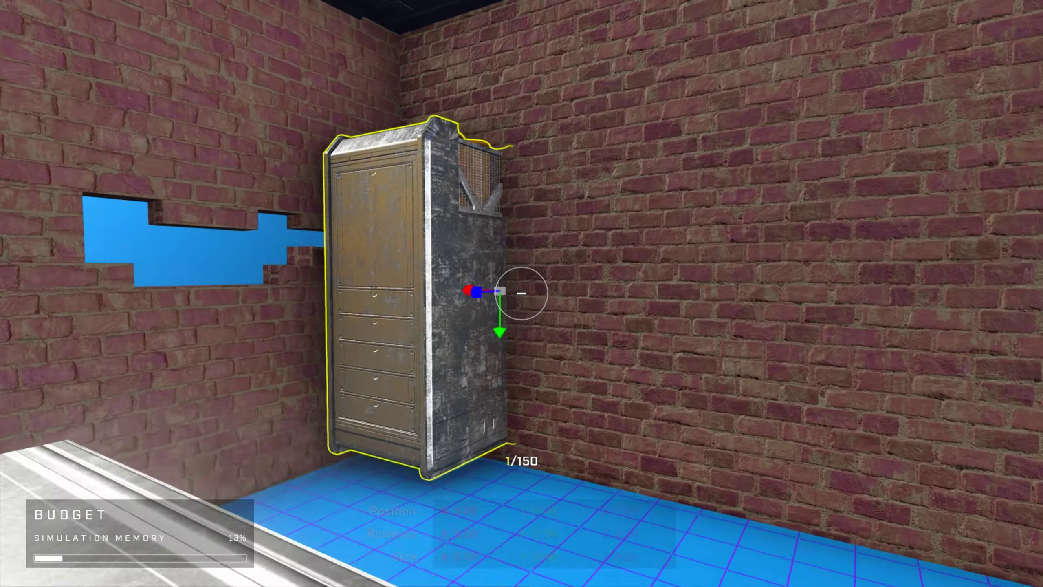
Move in on the storage cabinet, tilt it, then restore it upright.
key(s)
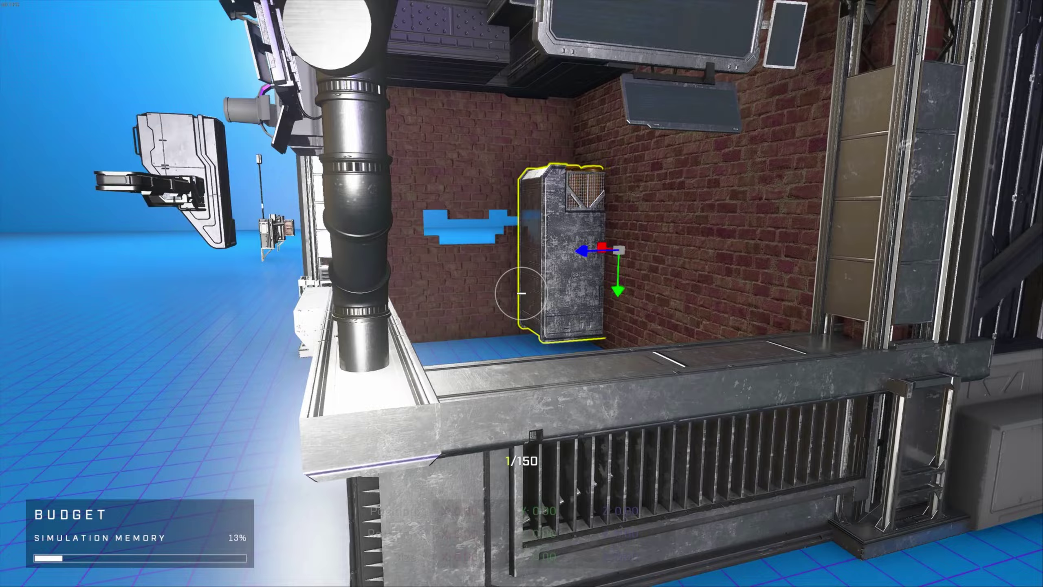
key(w)
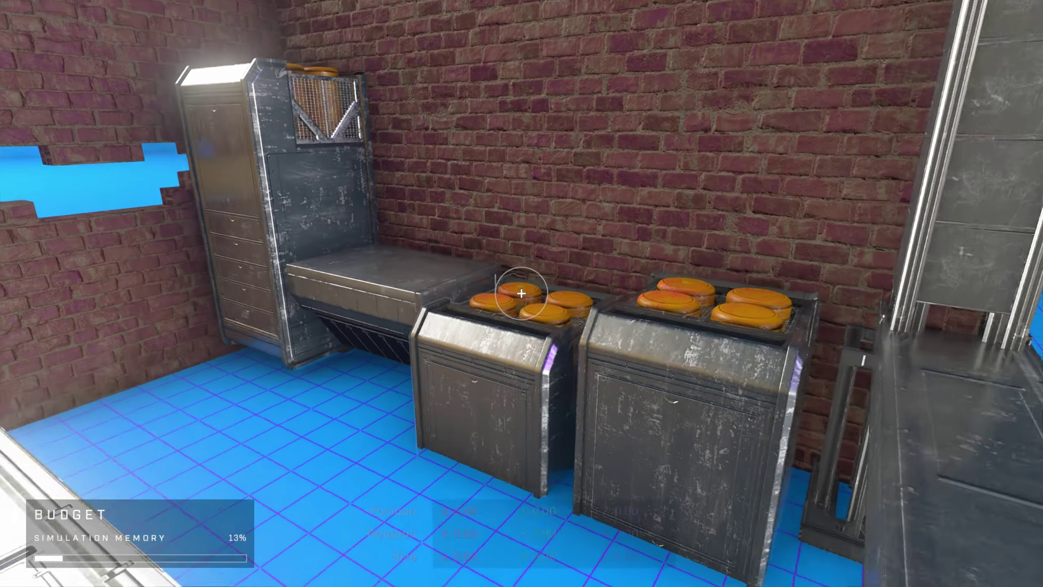
key(w)
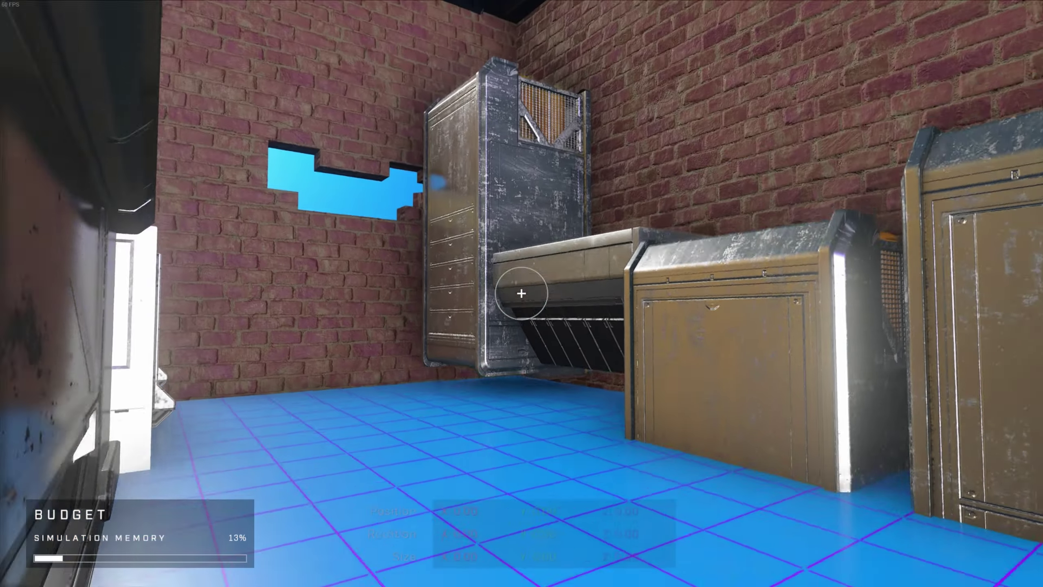
key(w)
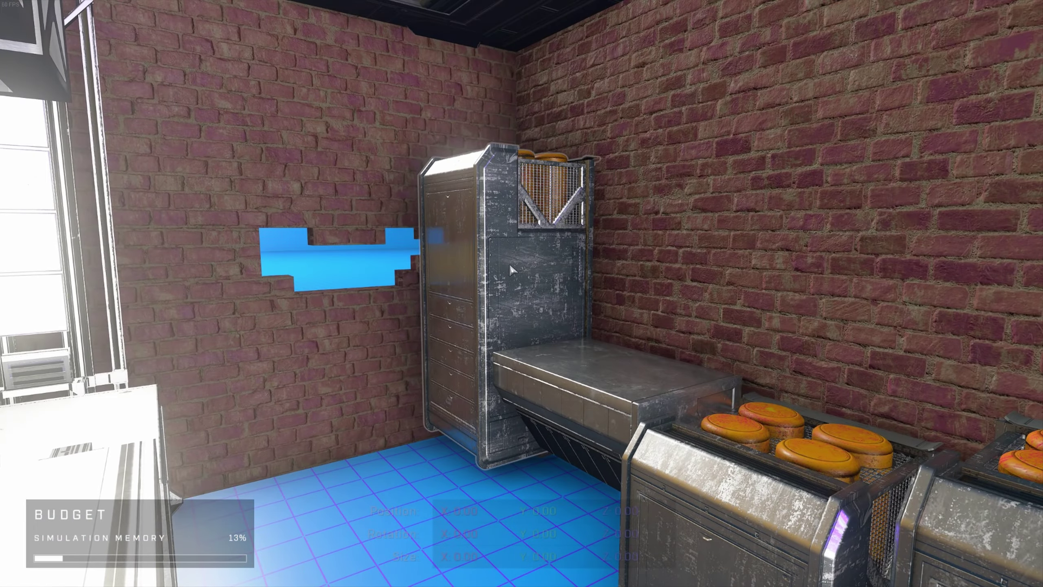
drag(600, 267, 612, 310)
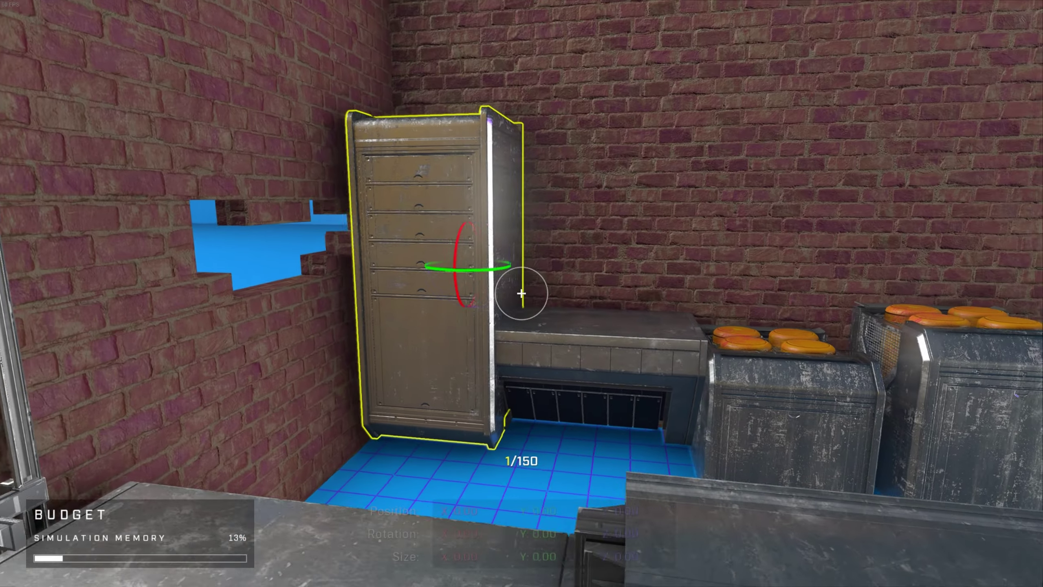
key(w)
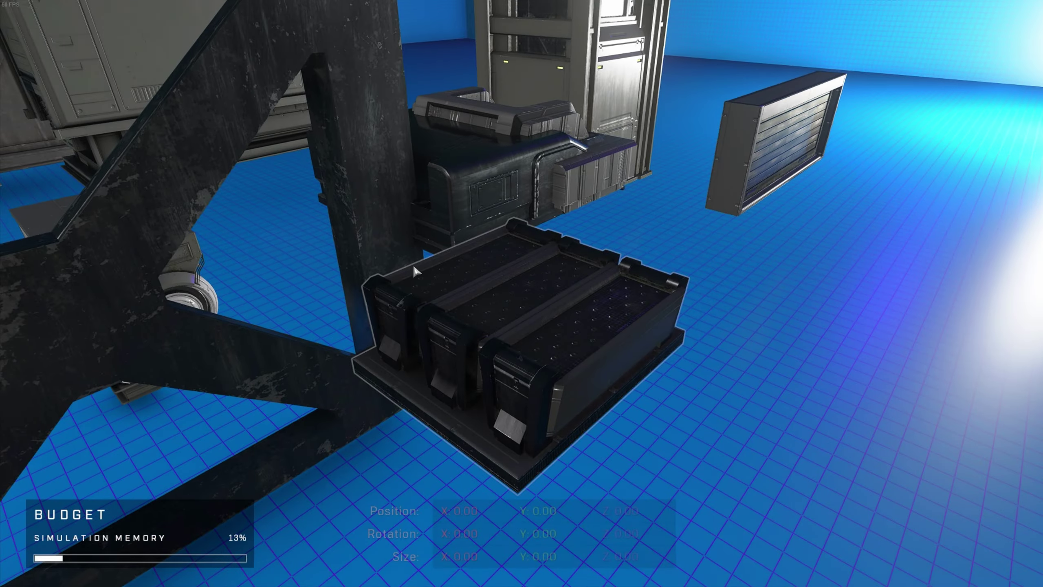
Select the orange-patty crate and the middle black crate against the brick wall.
click(512, 291)
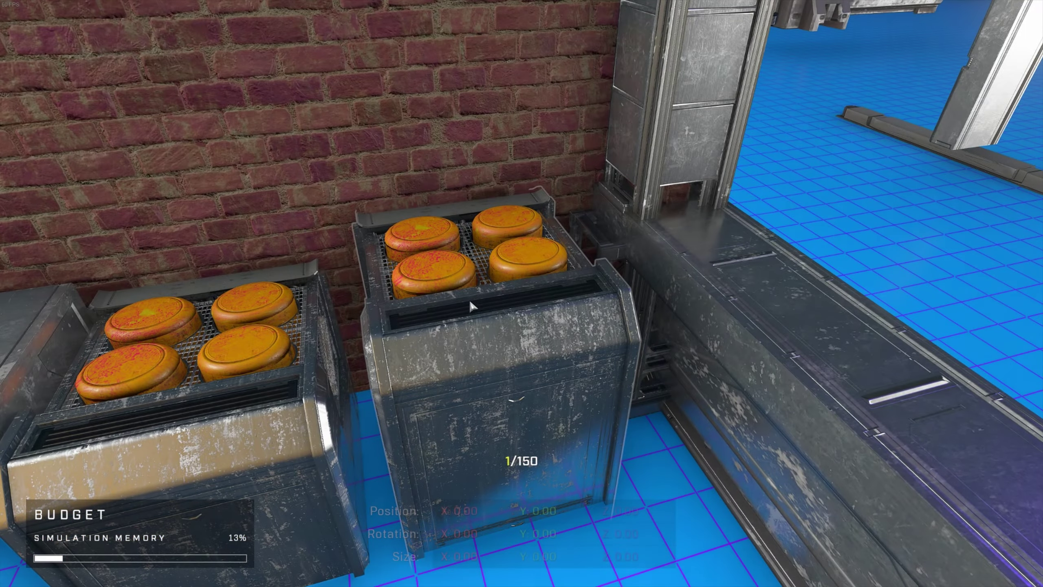
click(521, 271)
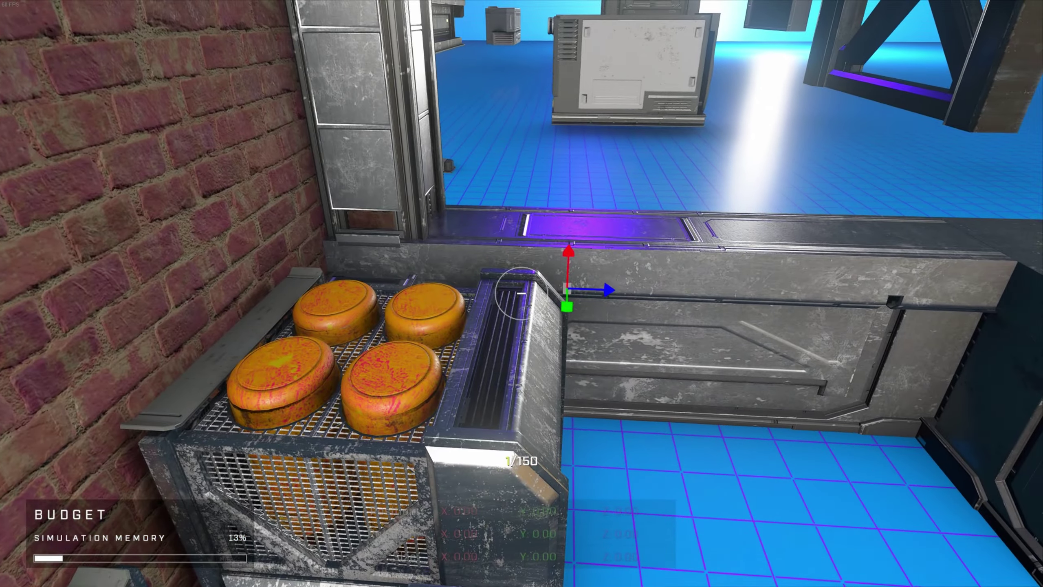
click(588, 288)
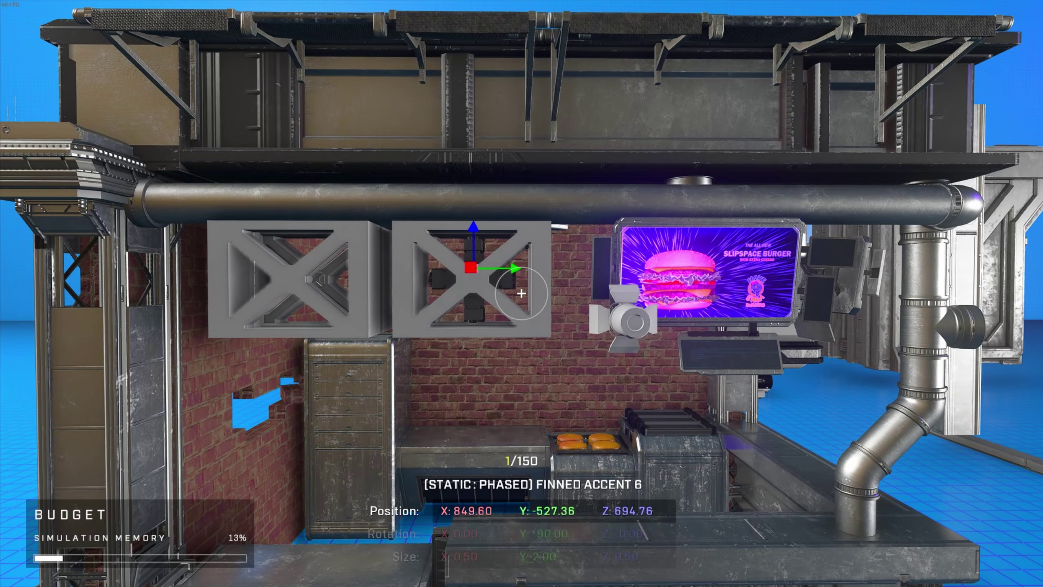
Rotate the fan piece in the first truss vent and paint the fan pieces green.
key(w)
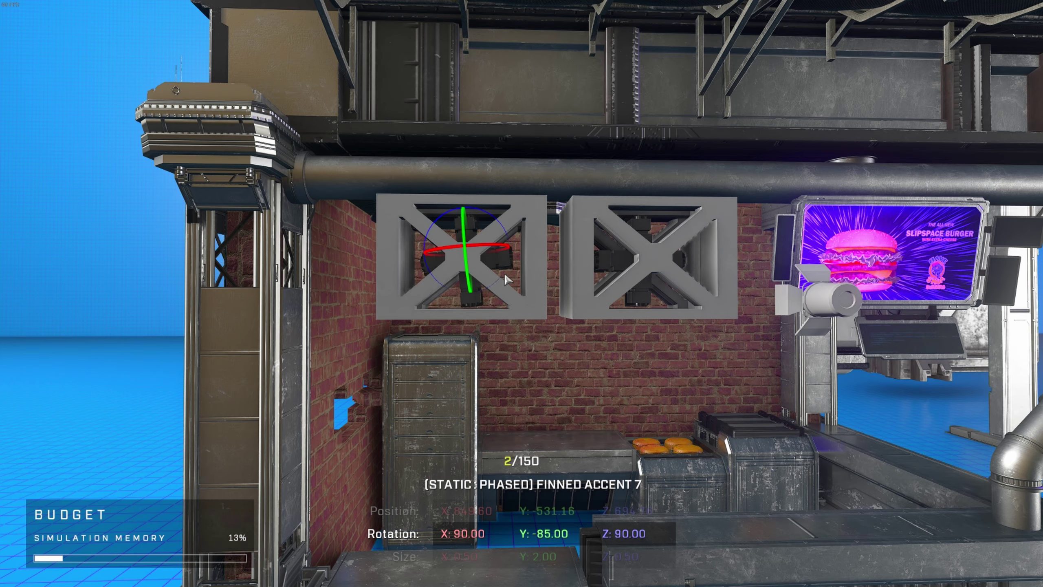
drag(503, 273, 516, 264)
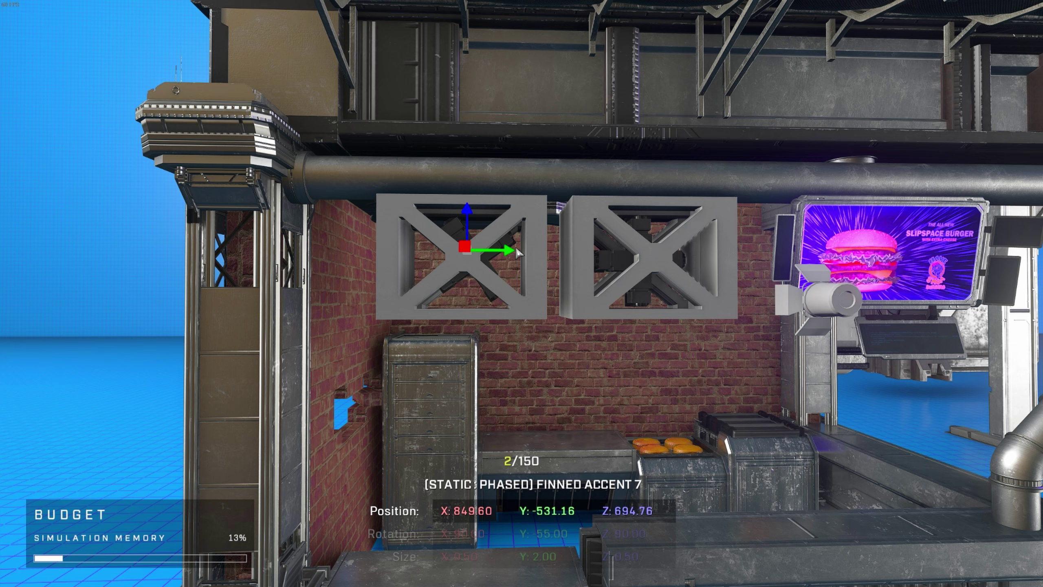
key(r)
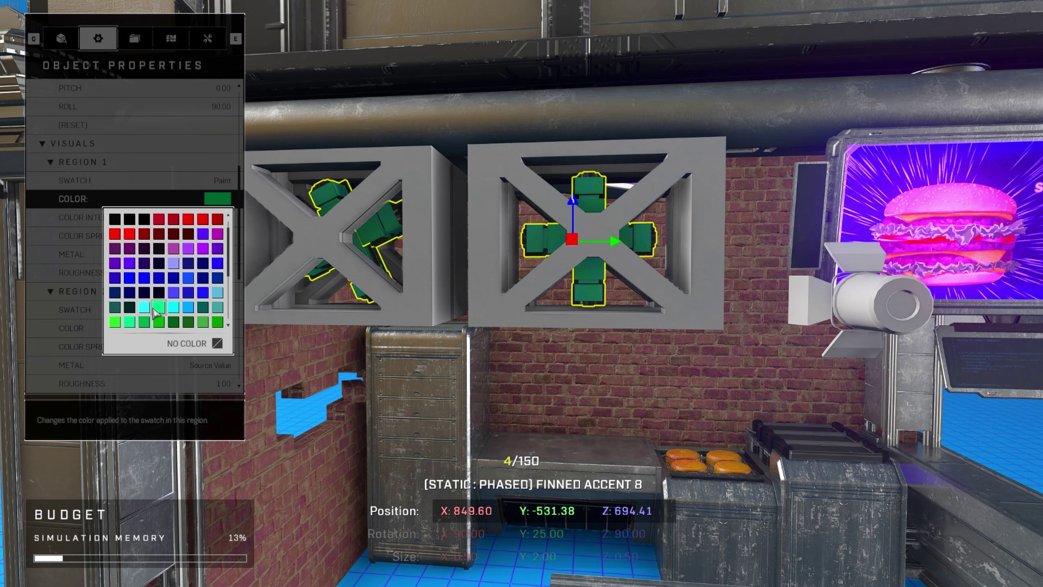
click(159, 309)
key(Escape)
click(592, 284)
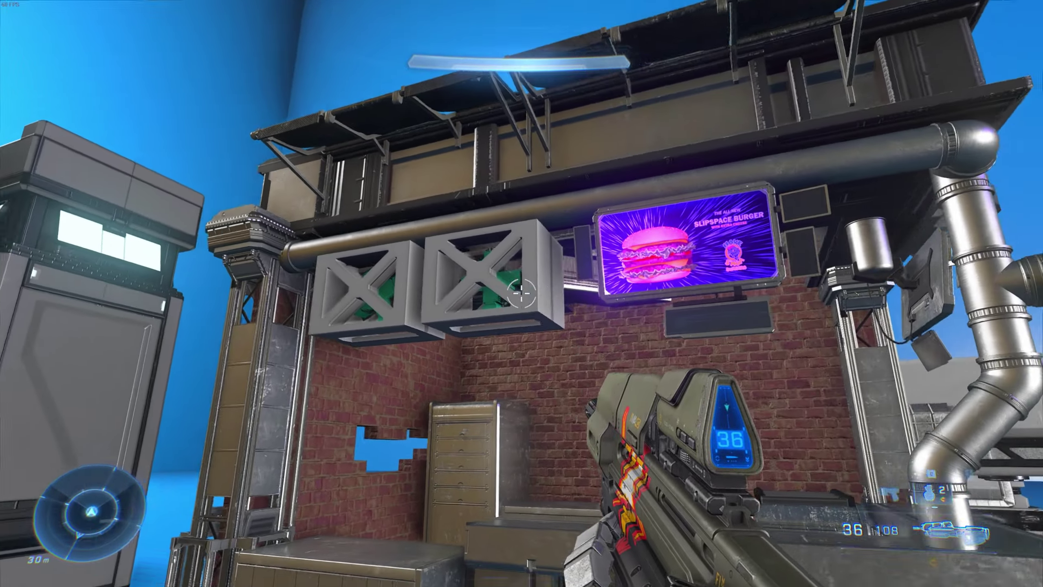
Step back, select the awning bracket on the brick wall and check its properties.
key(s)
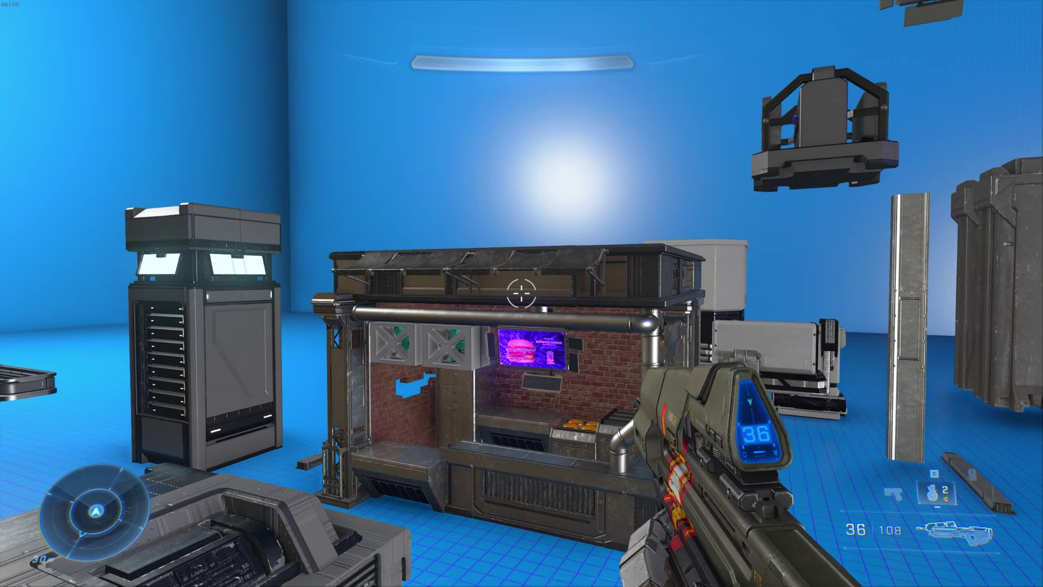
key(s)
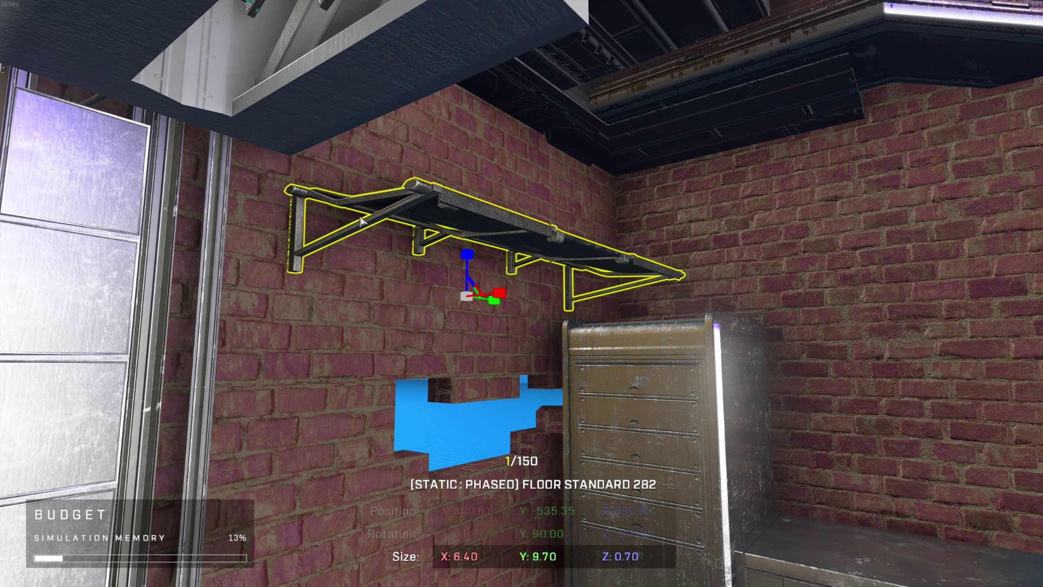
key(r)
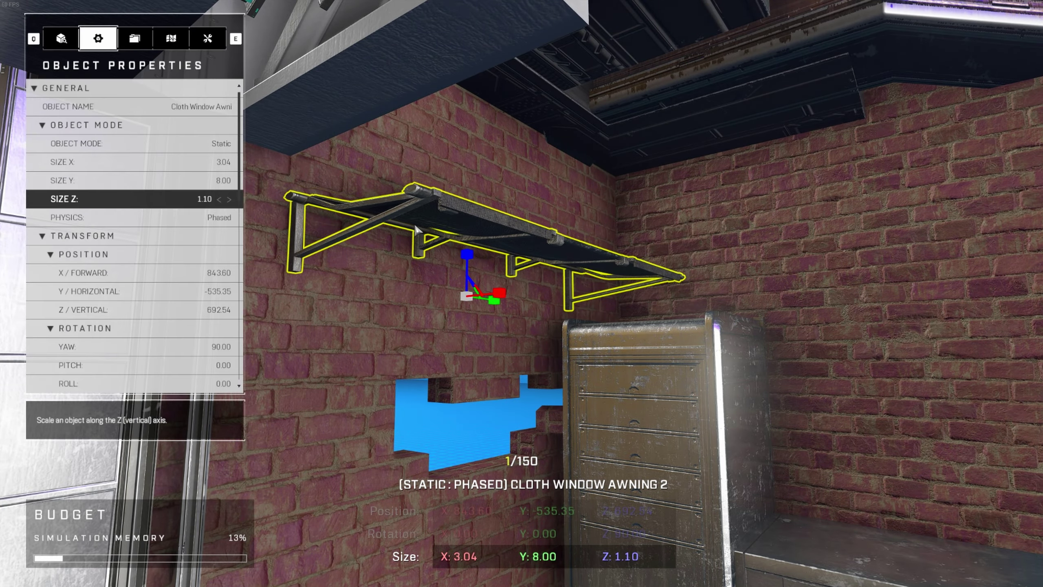
key(r)
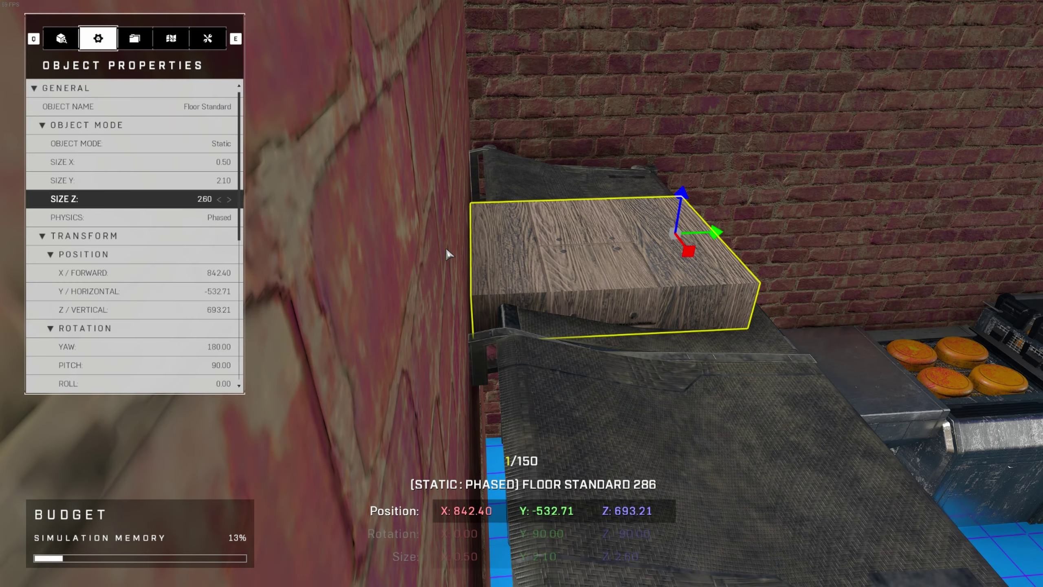
Keep the wooden shelf board at Size Z 2.60 and raise the cardboard box onto the shelf.
key(Left)
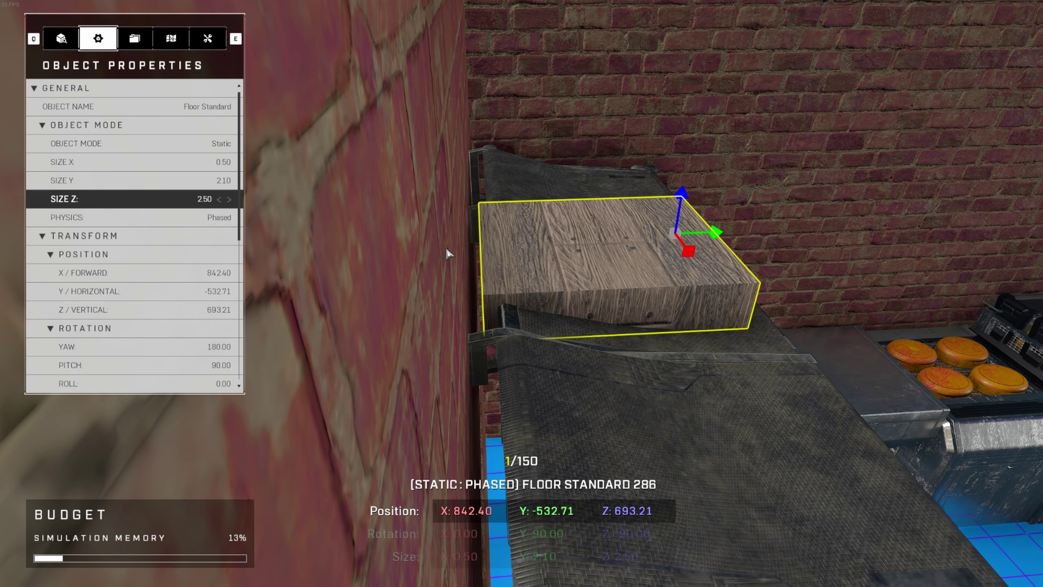
key(Right)
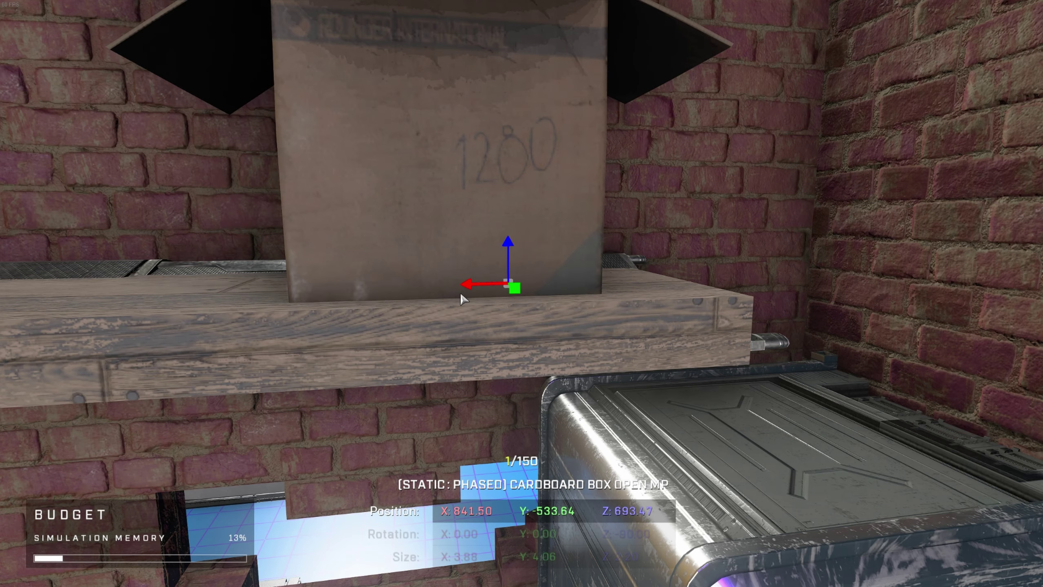
mouse_move(460, 292)
mouse_down()
mouse_move(378, 287)
mouse_move(456, 301)
mouse_up()
drag(503, 237, 504, 229)
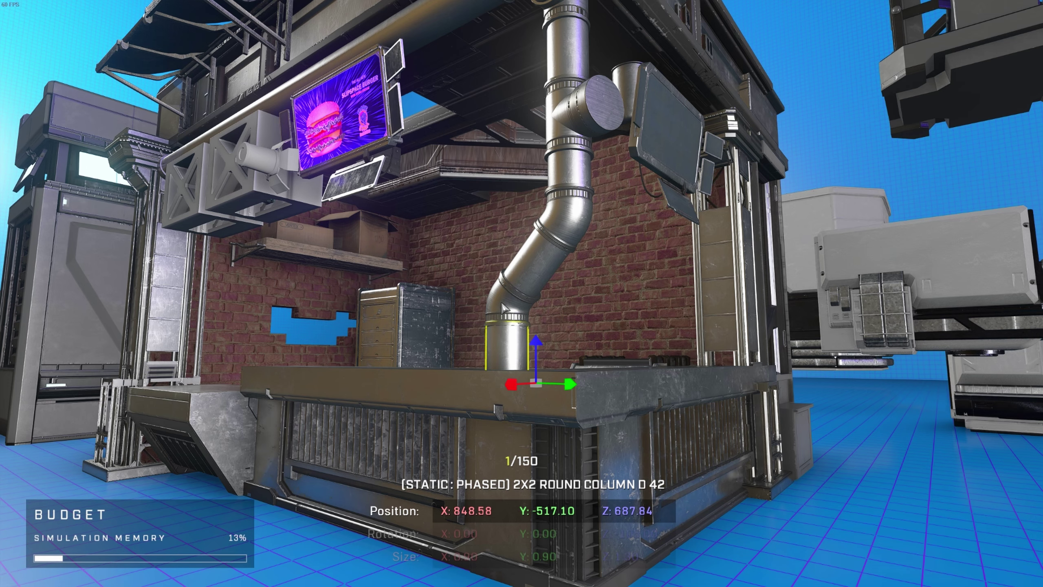
Multi-select all seven Pipe 45° Corner sections of the exhaust pipe for rotating.
ctrl+click(502, 304)
ctrl+click(561, 230)
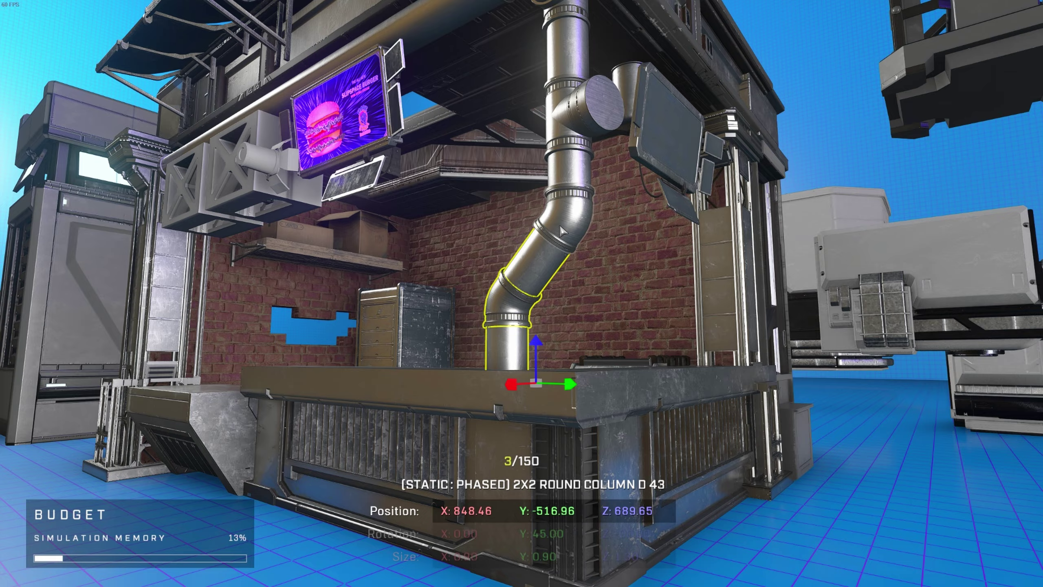
ctrl+click(563, 231)
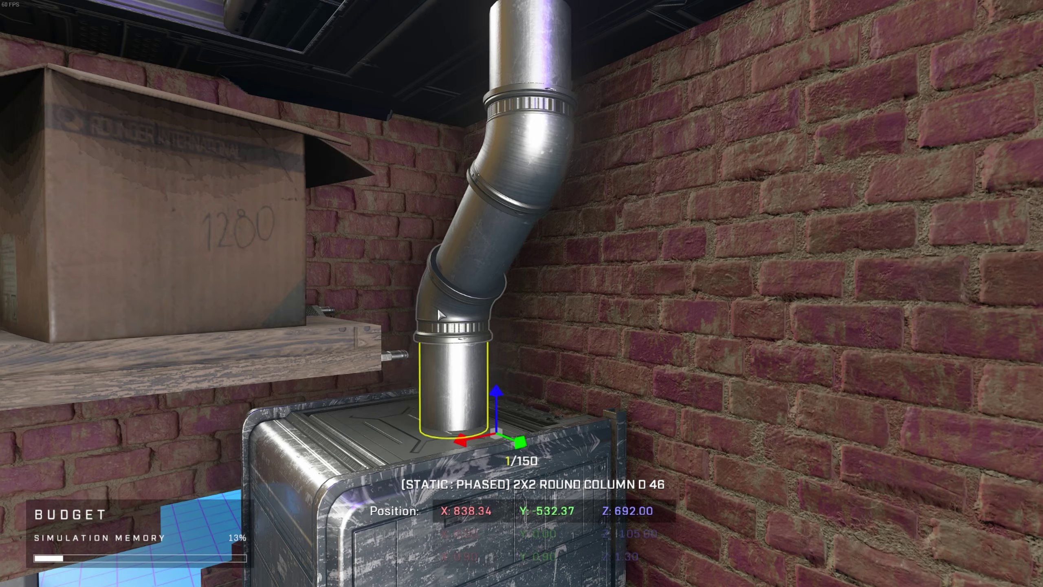
ctrl+click(452, 284)
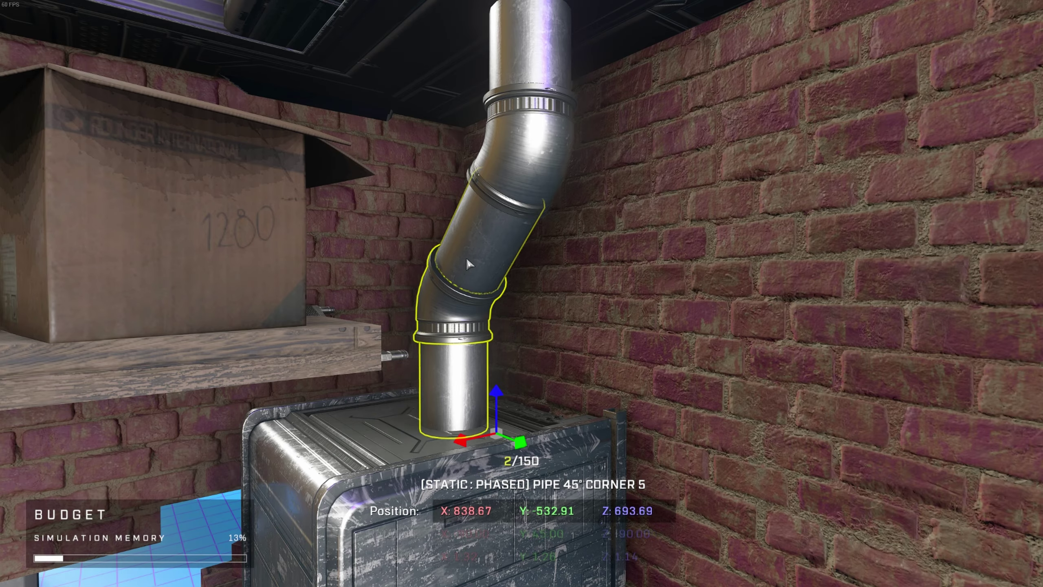
ctrl+click(492, 206)
ctrl+click(521, 137)
ctrl+click(454, 384)
key(r)
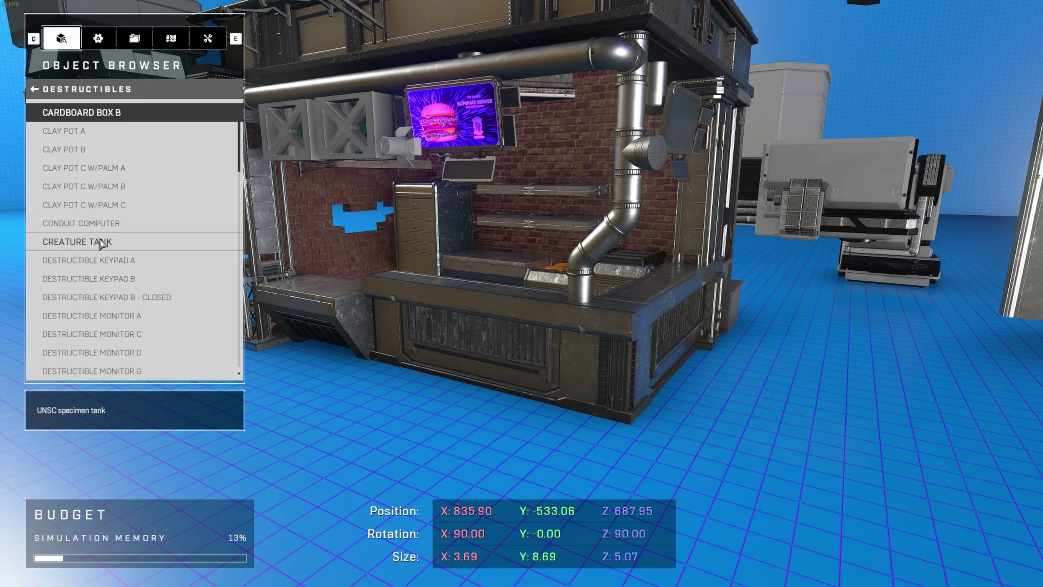
Spawn a Creature Tank and rotate it to about 65 degrees on Y.
click(100, 242)
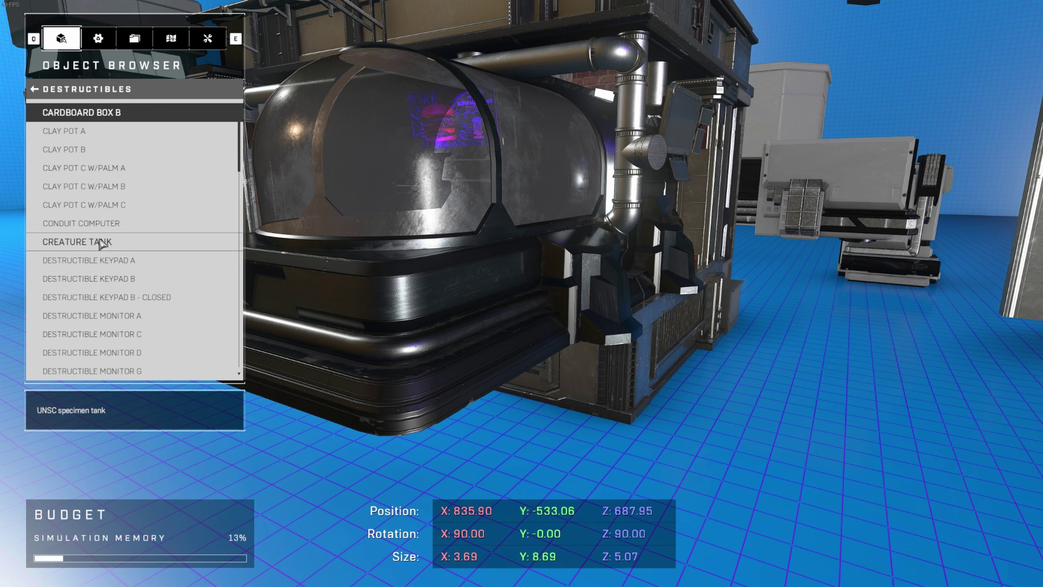
key(r)
mouse_move(518, 260)
mouse_down()
mouse_move(493, 300)
mouse_move(517, 255)
mouse_up()
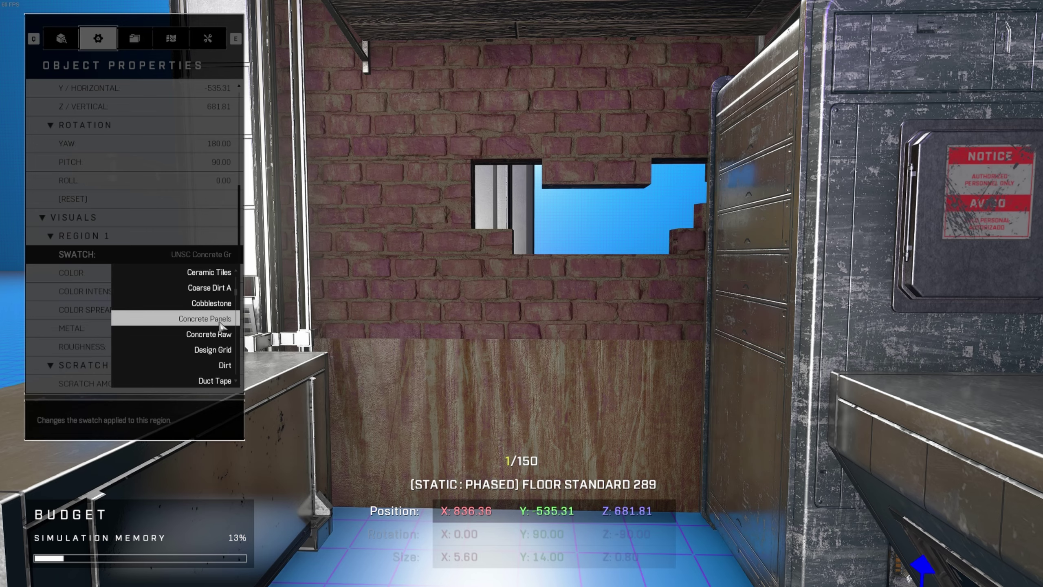
Set the lower wall panel's Region 1 swatch to Concrete Panels after trying Concrete Raw.
click(221, 325)
click(214, 257)
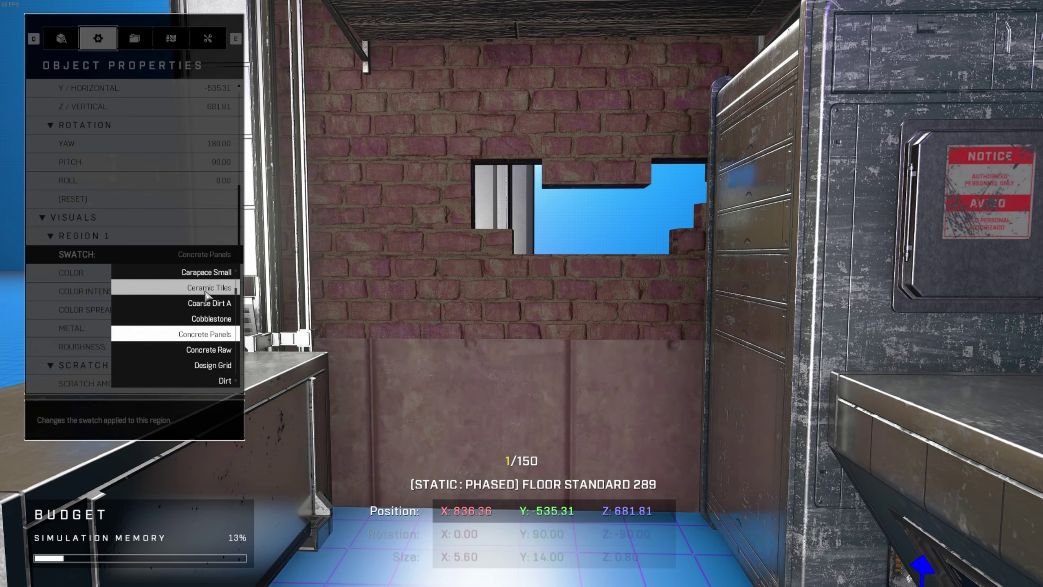
click(218, 350)
key(w)
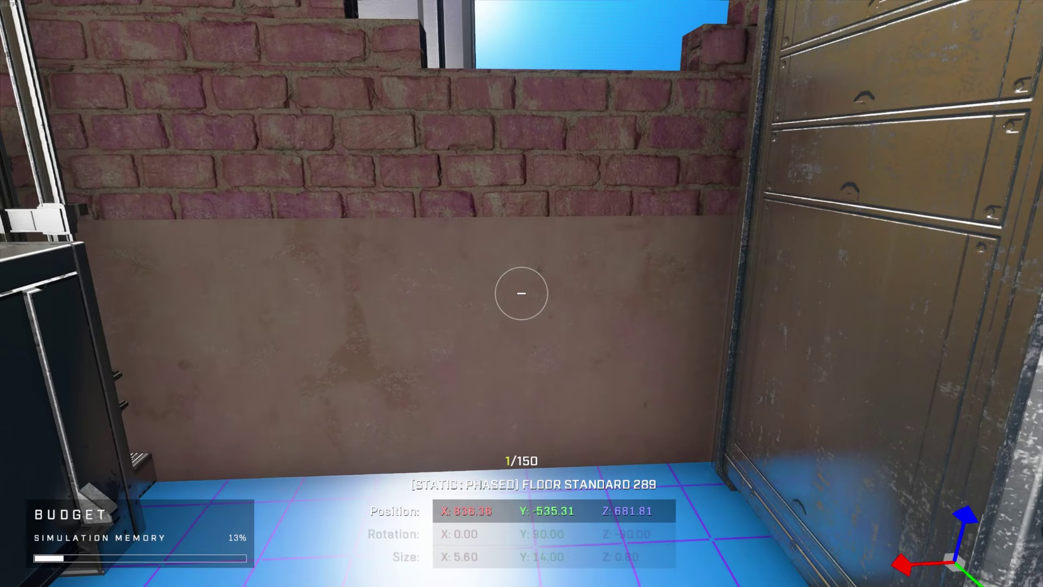
click(219, 254)
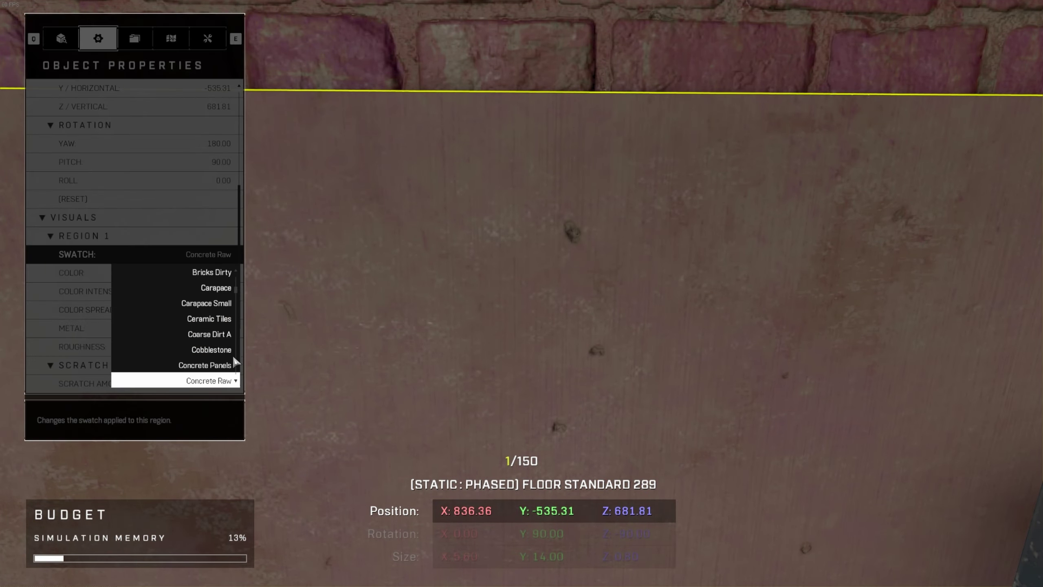
click(221, 363)
key(Escape)
Make the top-shelf canister's swatch Emissive and give it a cyan glow.
key(w)
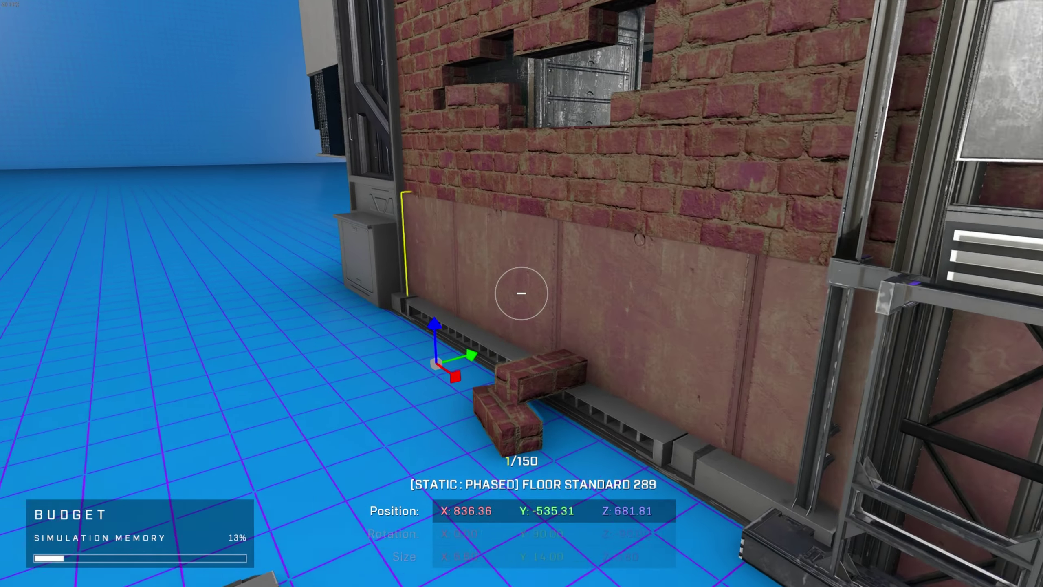
key(r)
scroll(180, 218, up, 4)
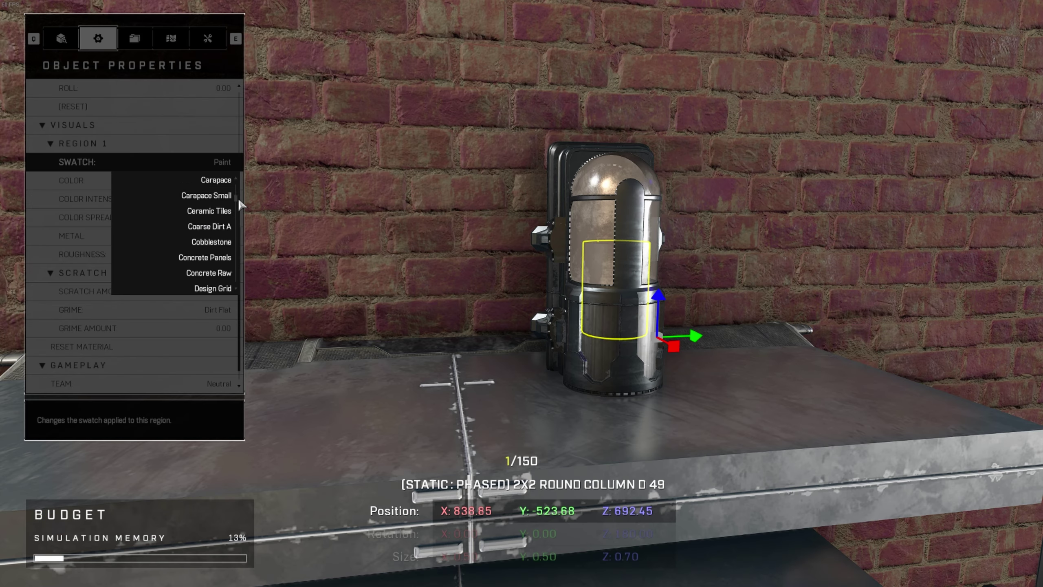
scroll(239, 199, down, 5)
click(233, 225)
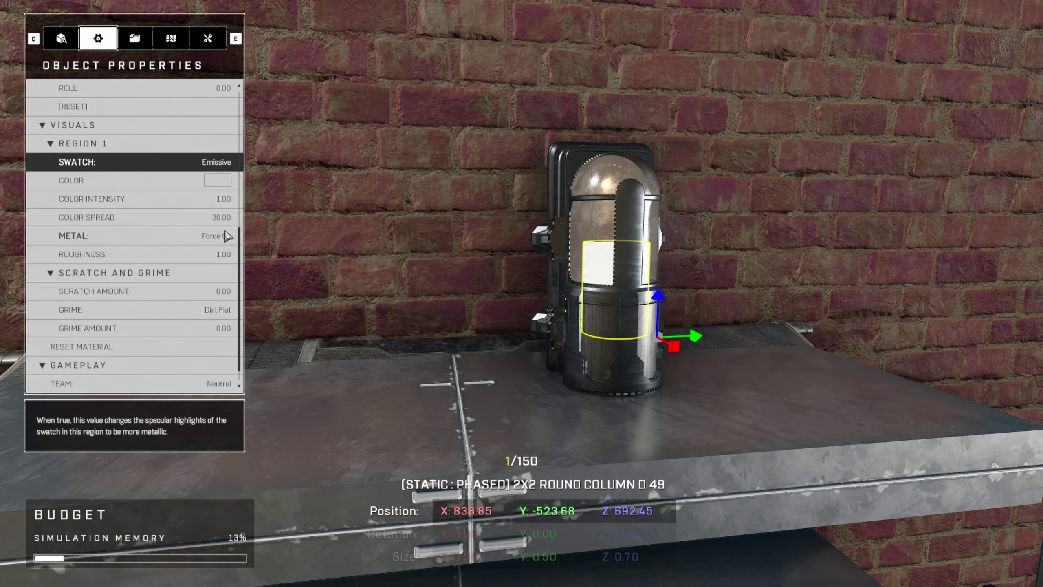
click(218, 181)
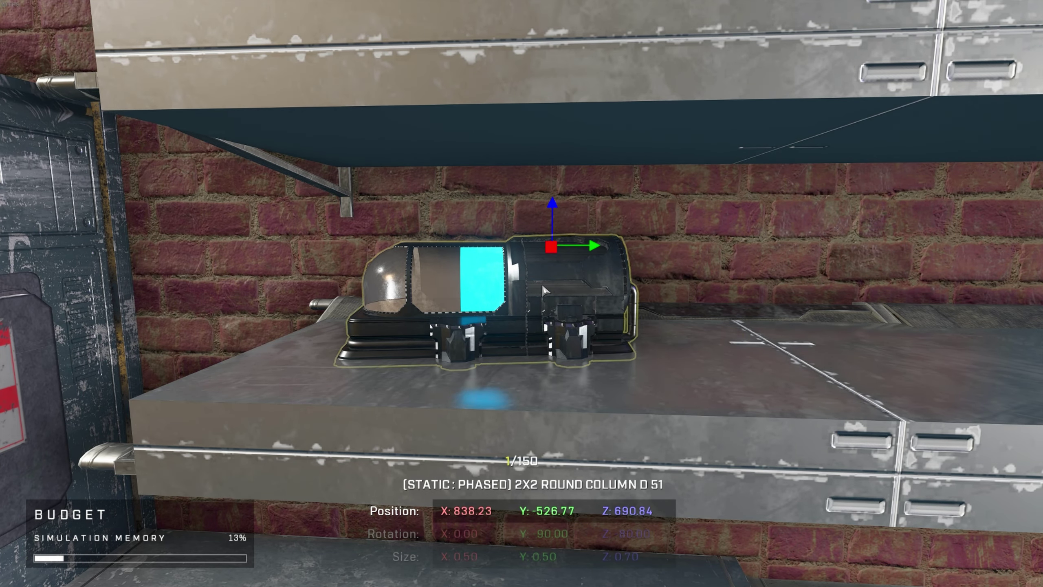
Recolour the lying canister on the lower shelf to glow yellow.
key(Tab)
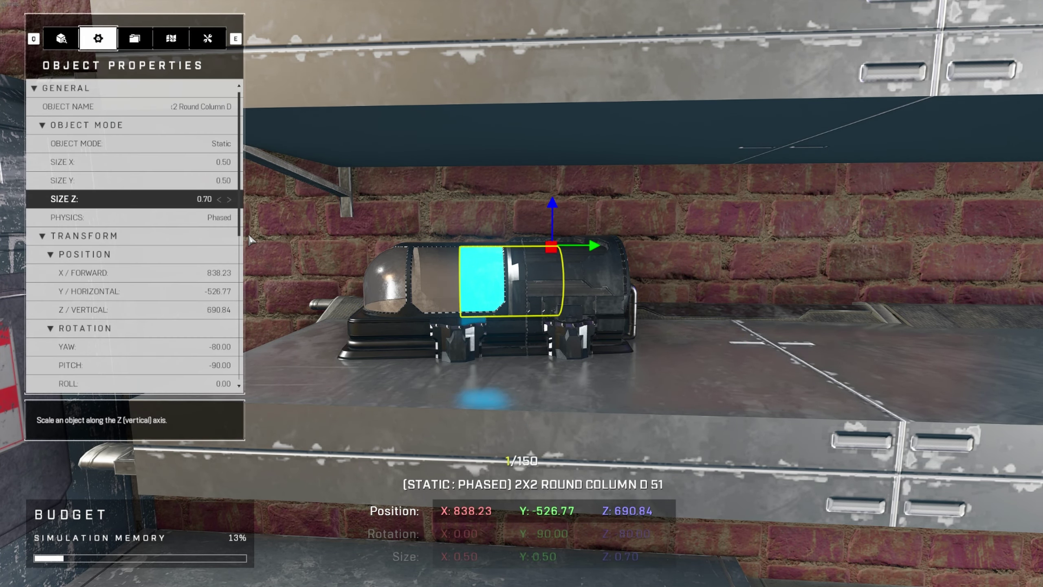
scroll(234, 279, down, 5)
click(233, 274)
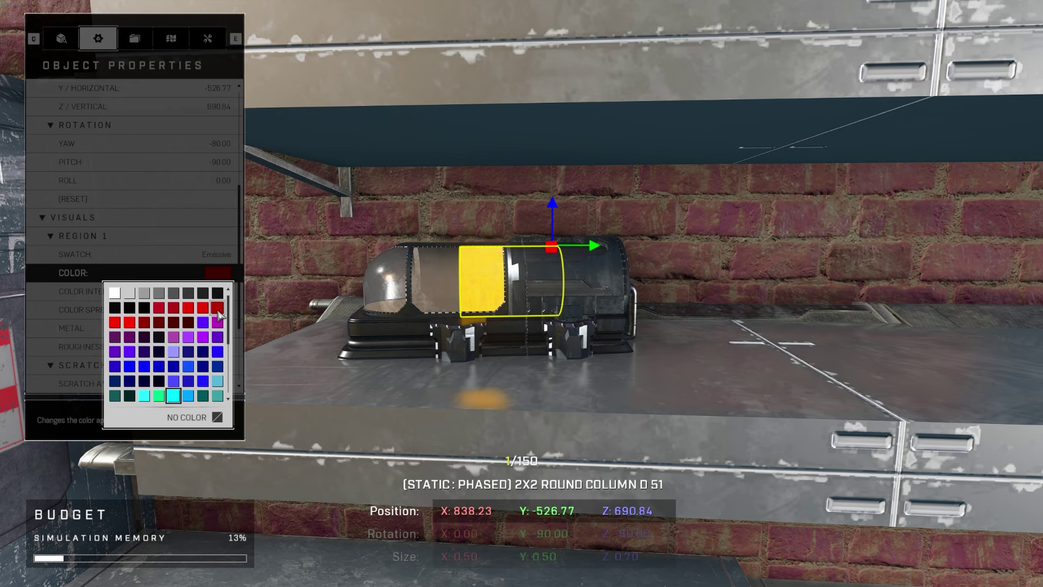
key(Escape)
key(Escape)
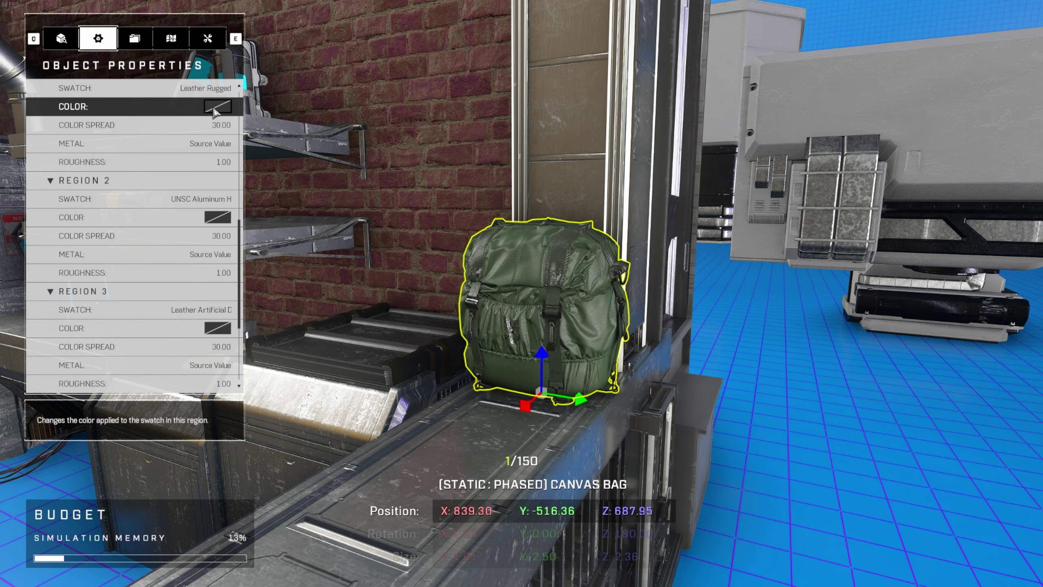
Colour the canvas bag's Region 1 yellow, then close the panel and deselect it.
click(214, 109)
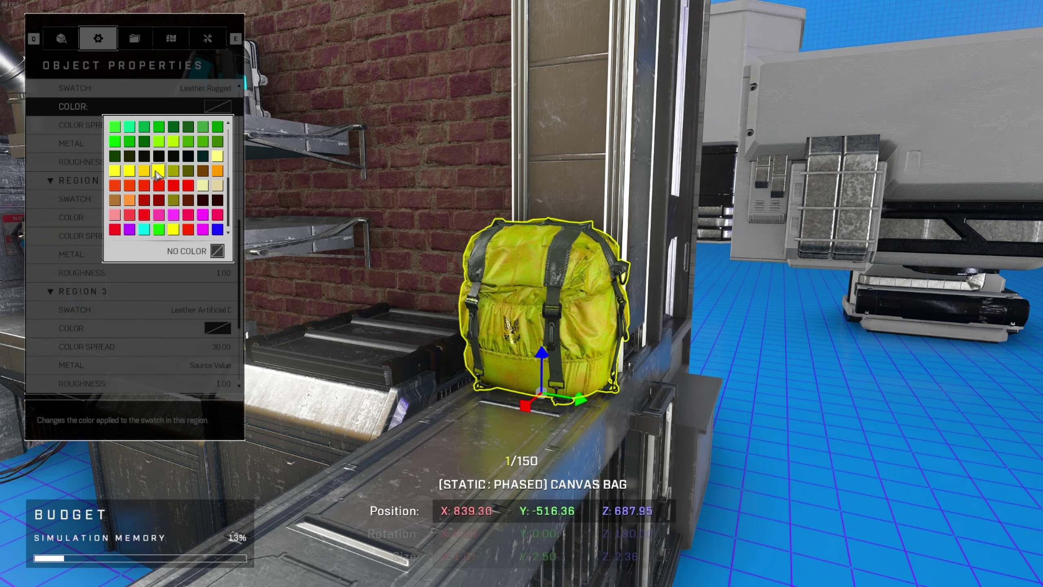
click(157, 175)
key(Escape)
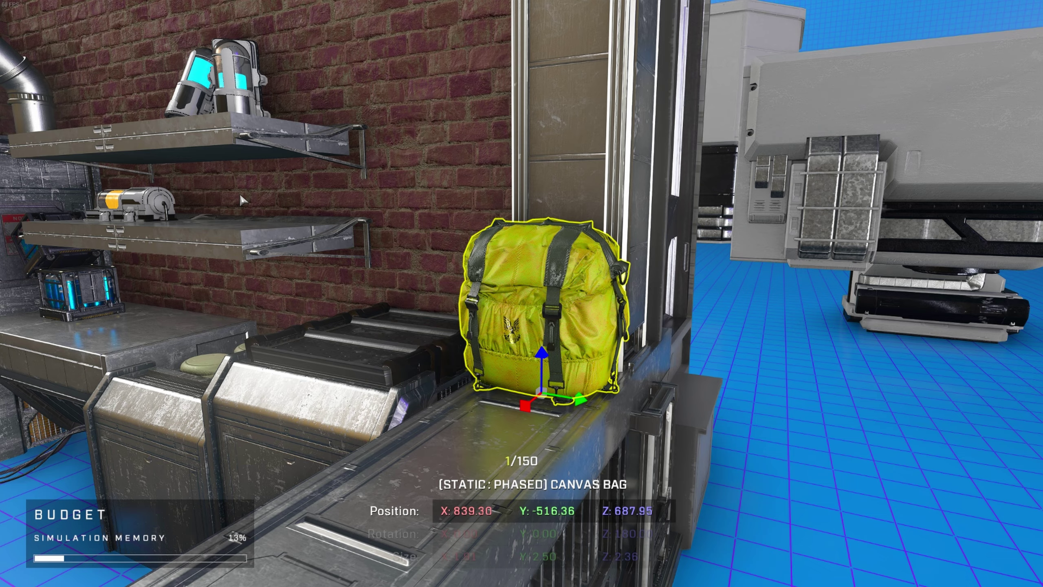
key(Escape)
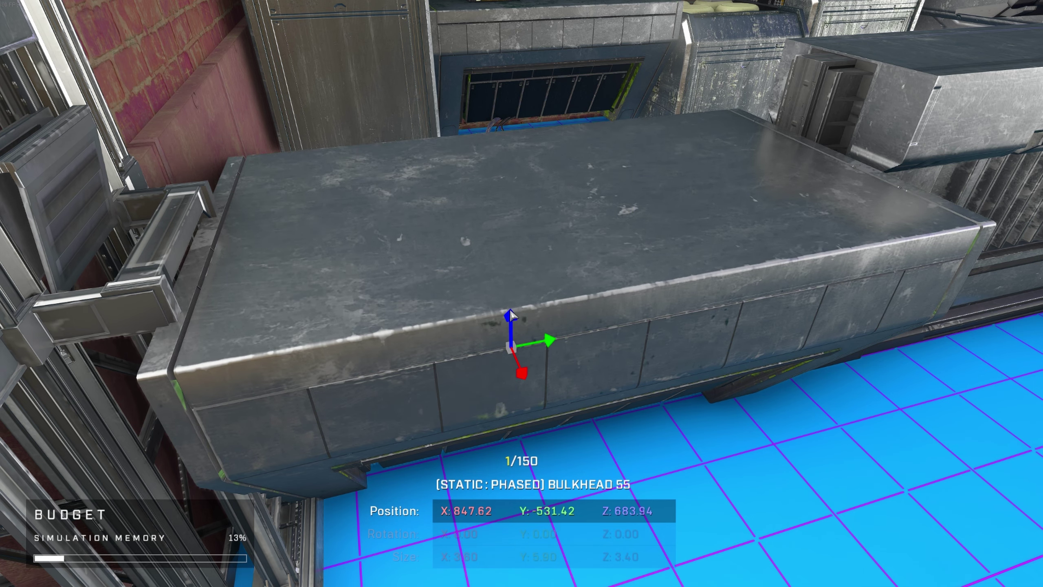
Raise Bulkhead 55's moss Grime Amount and lower it slightly along Z.
key(r)
key(Right)
key(Escape)
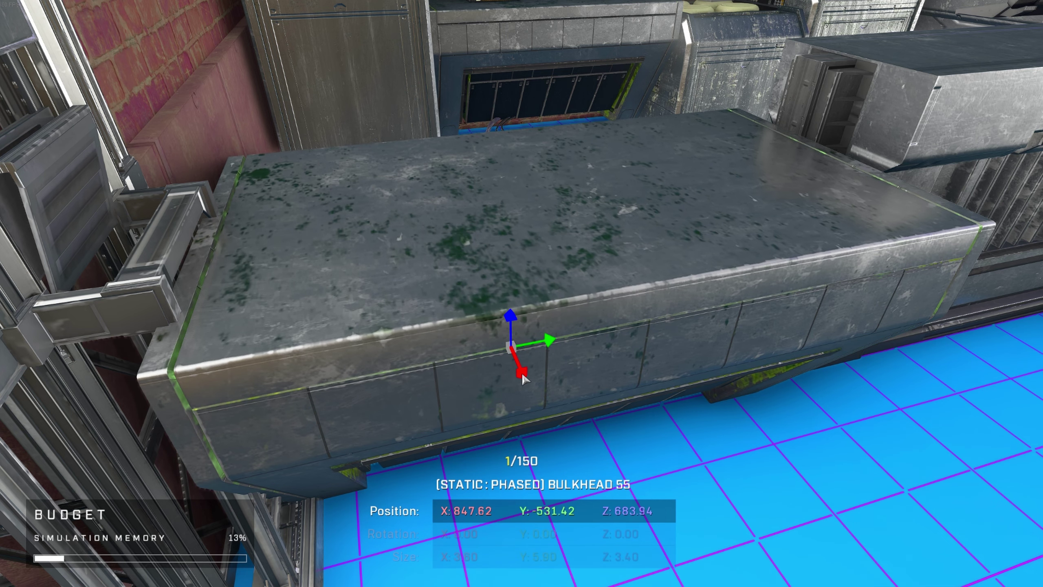
drag(511, 316, 513, 317)
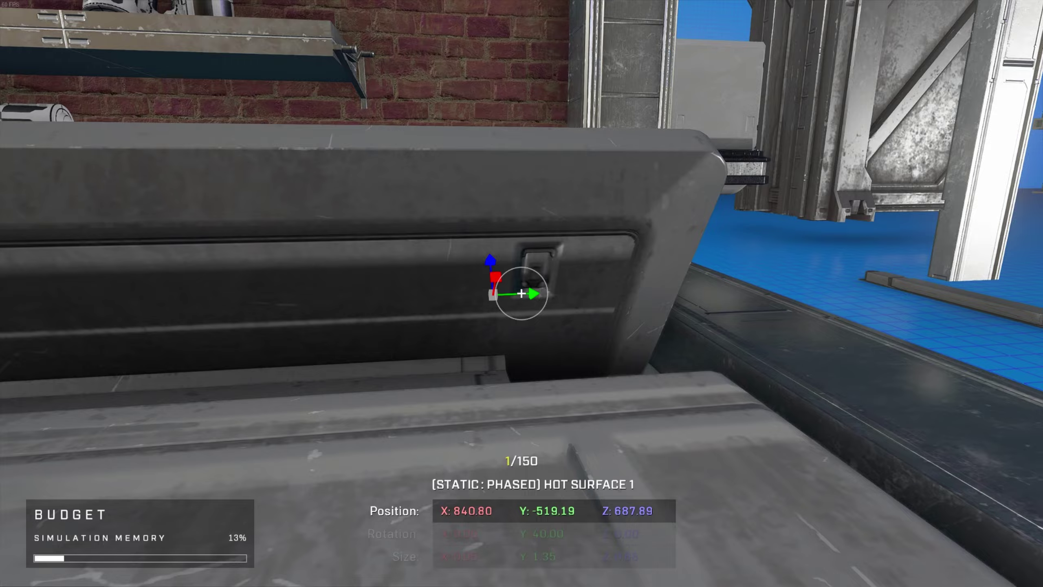
key(s)
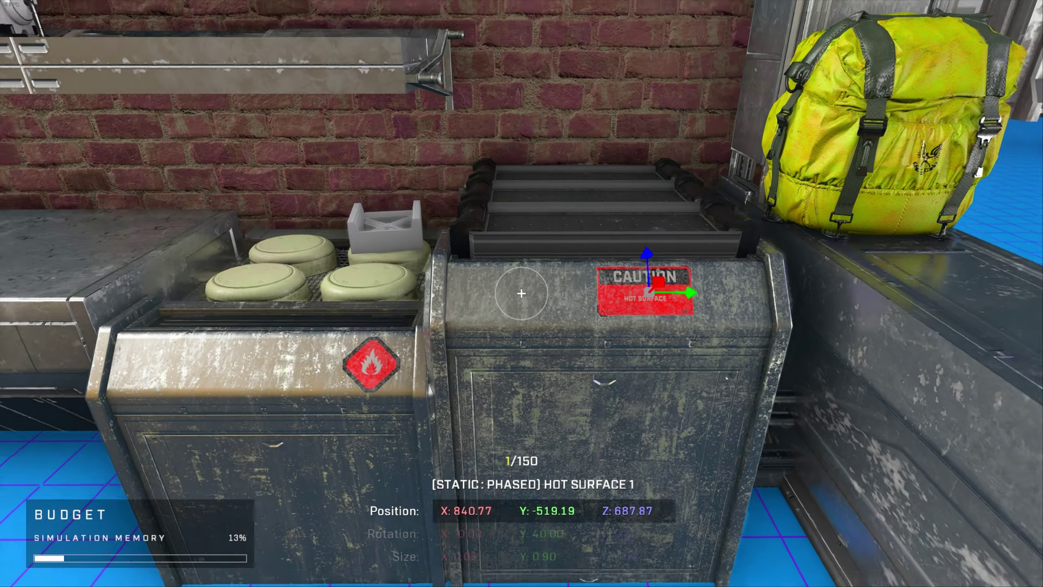
key(s)
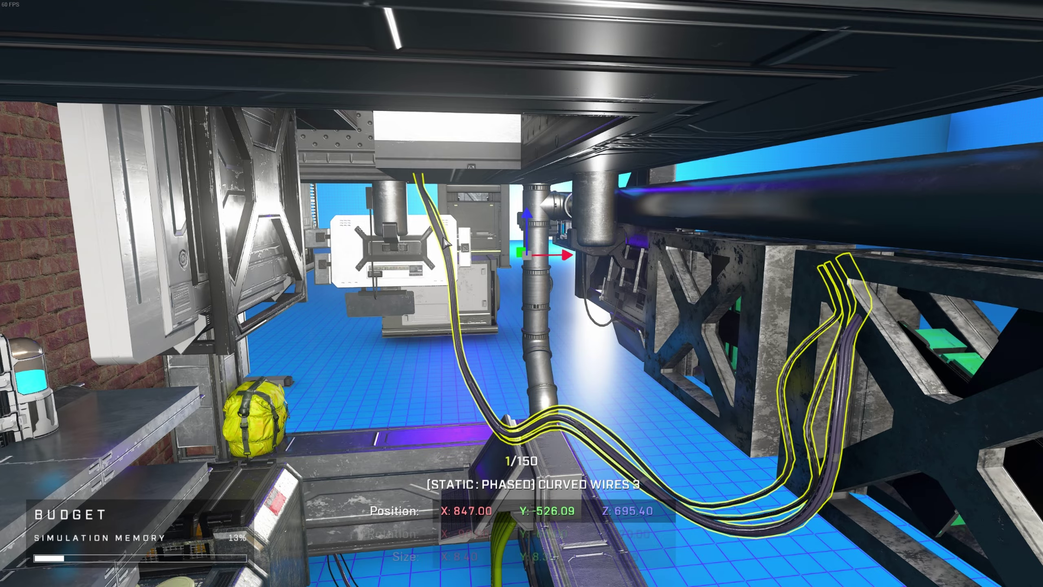
key(w)
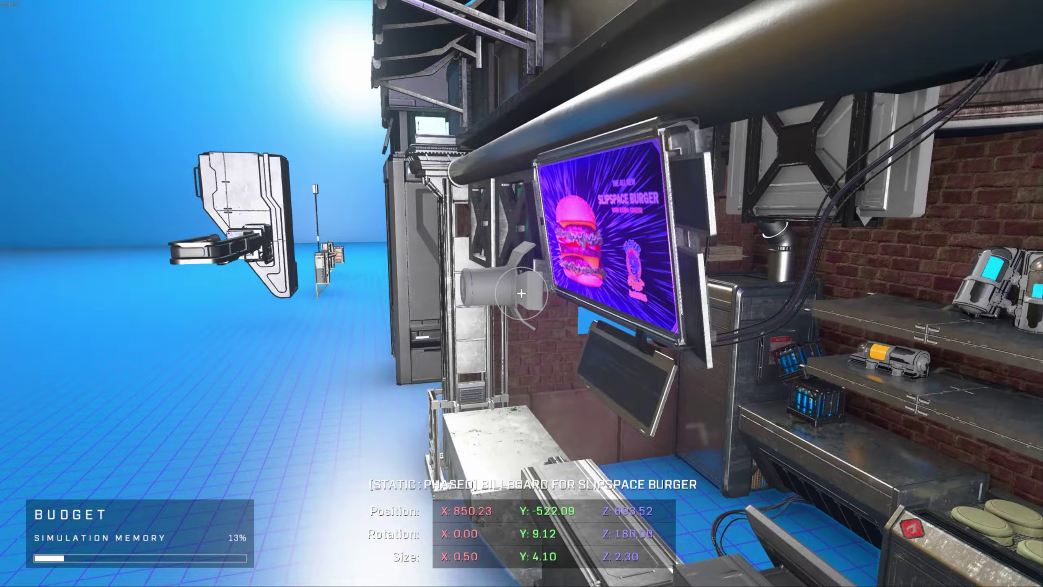
key(d)
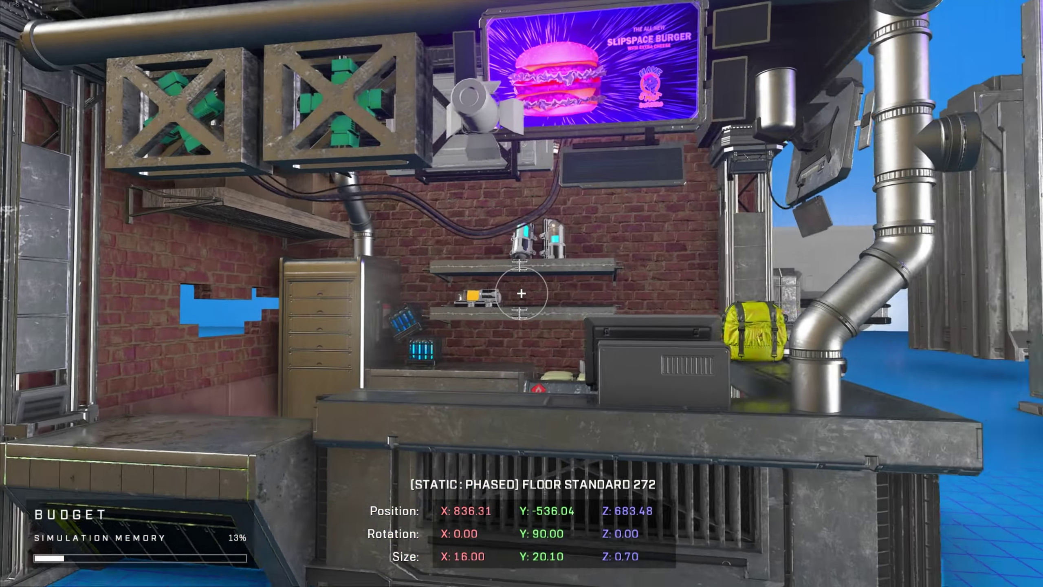
key(w)
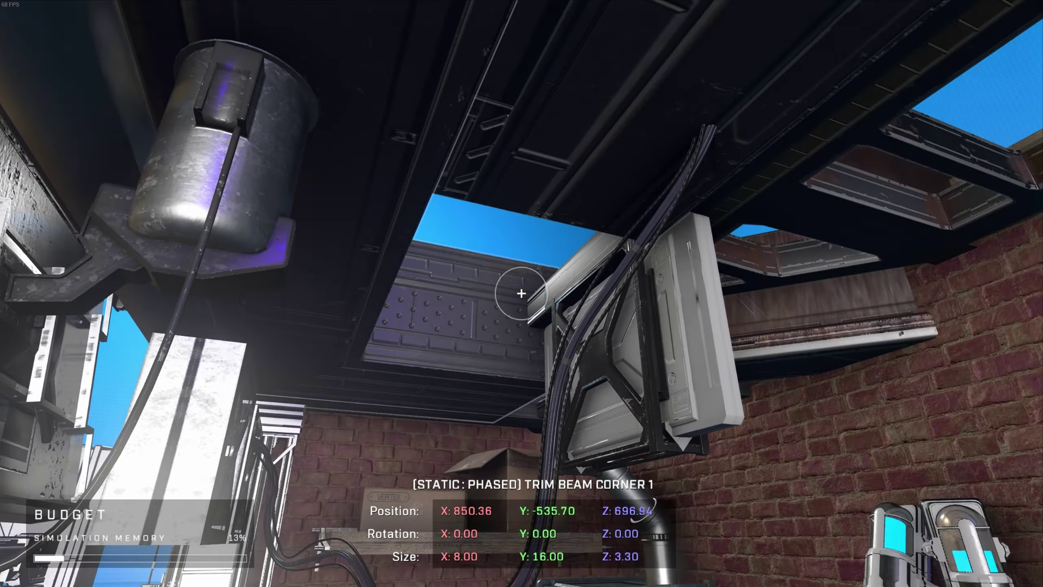
key(s)
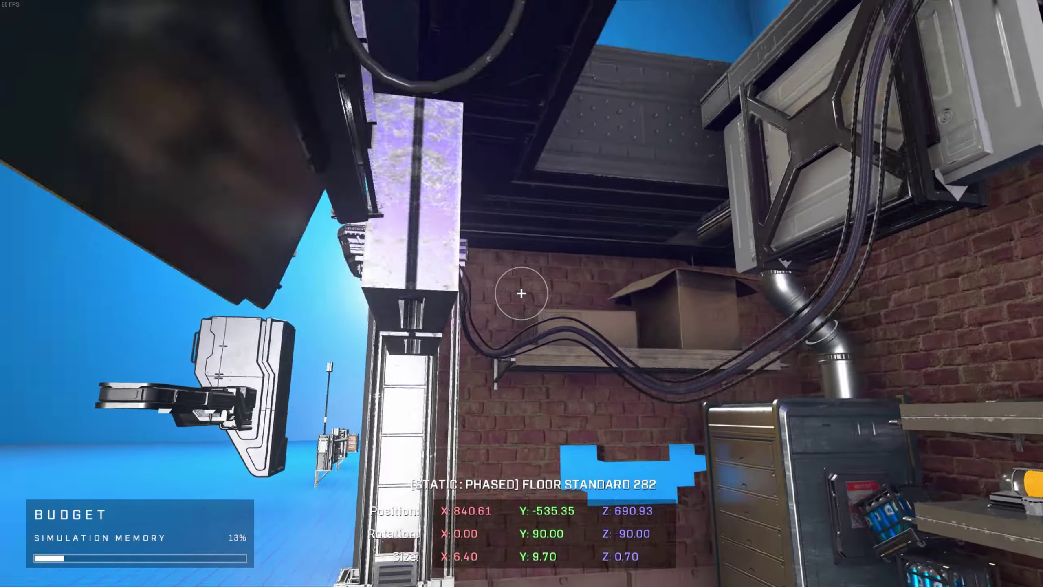
key(w)
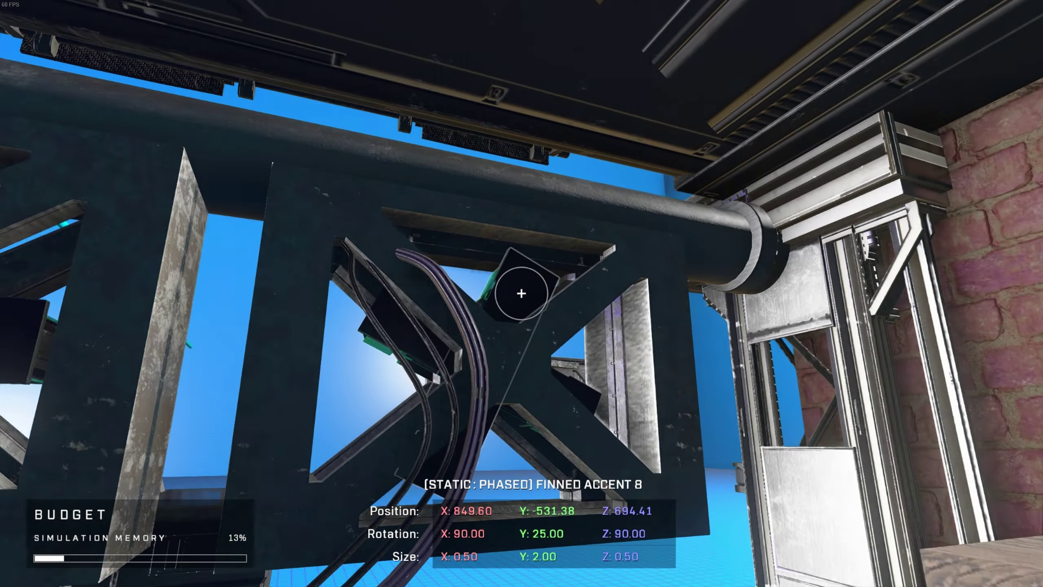
Set both Region 1 and Region 2 colours of Pipe Cap 3 to the dark swatch.
click(522, 293)
key(r)
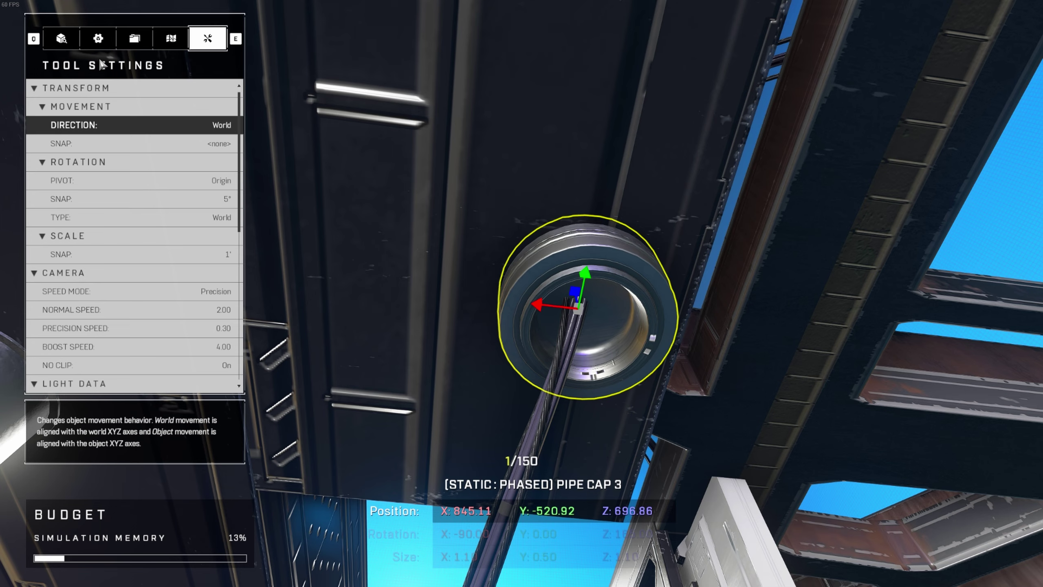
click(98, 39)
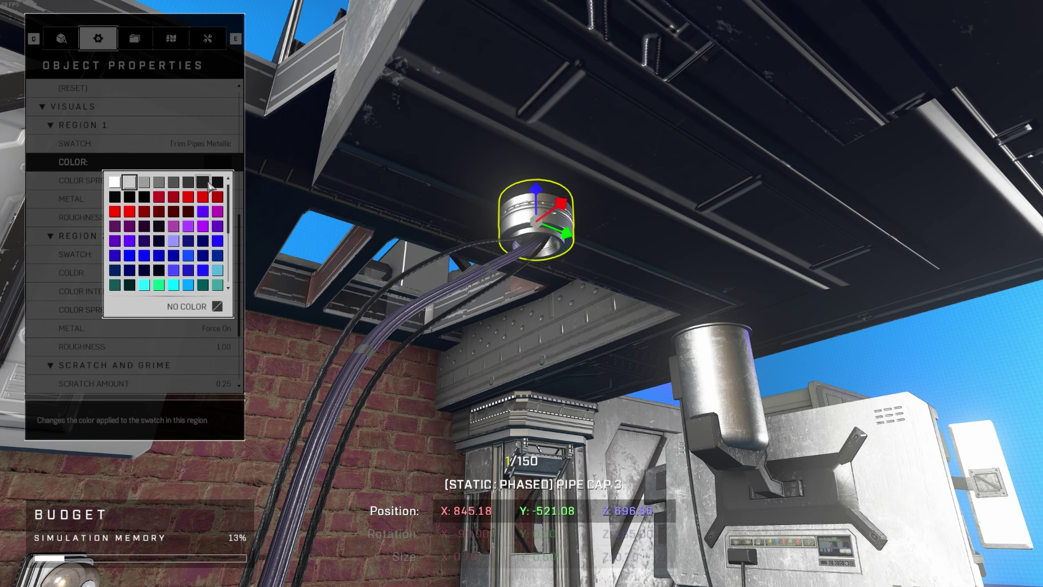
click(208, 183)
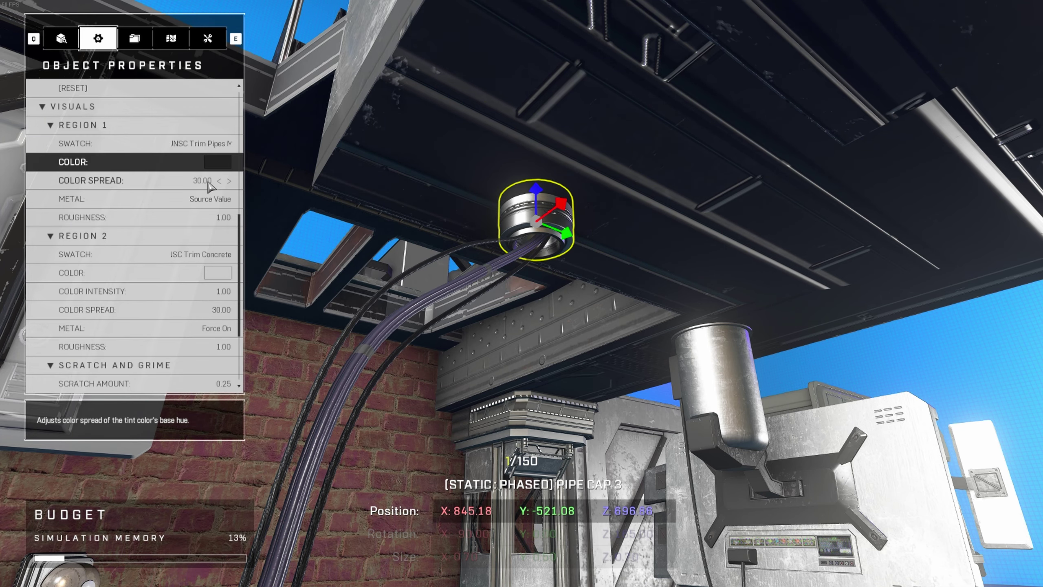
click(217, 273)
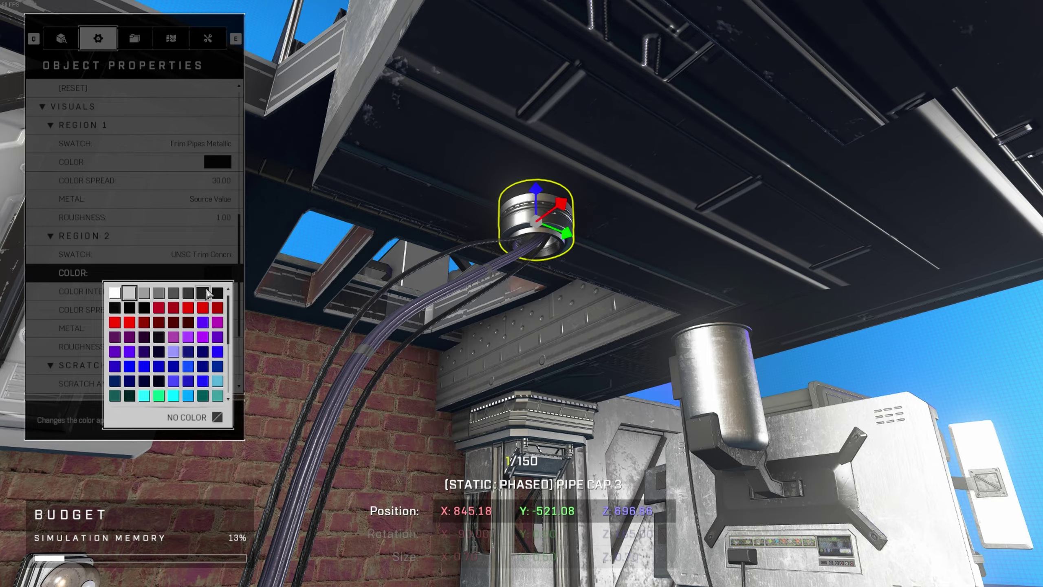
click(202, 293)
key(Escape)
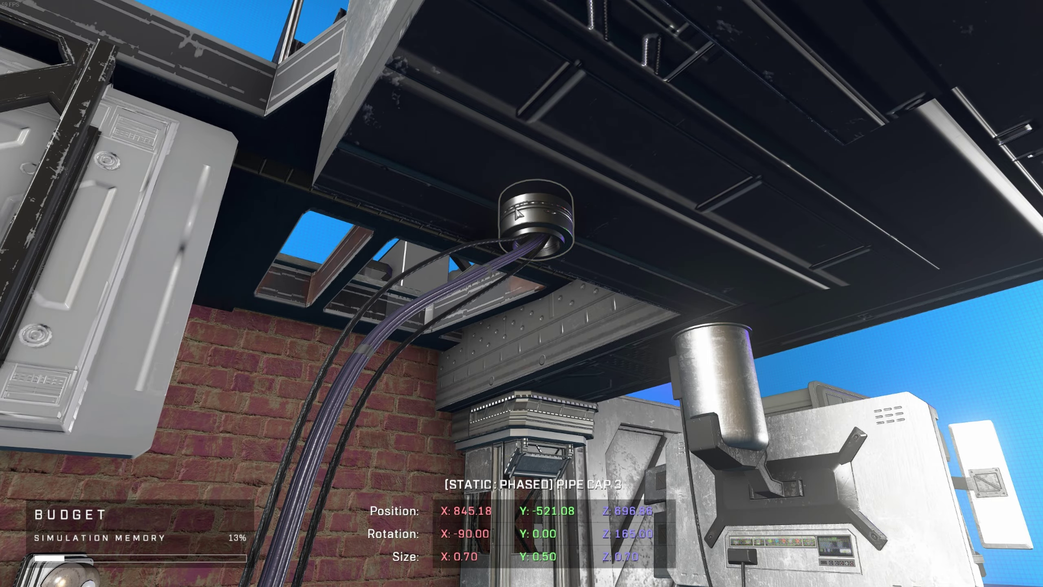
key(w)
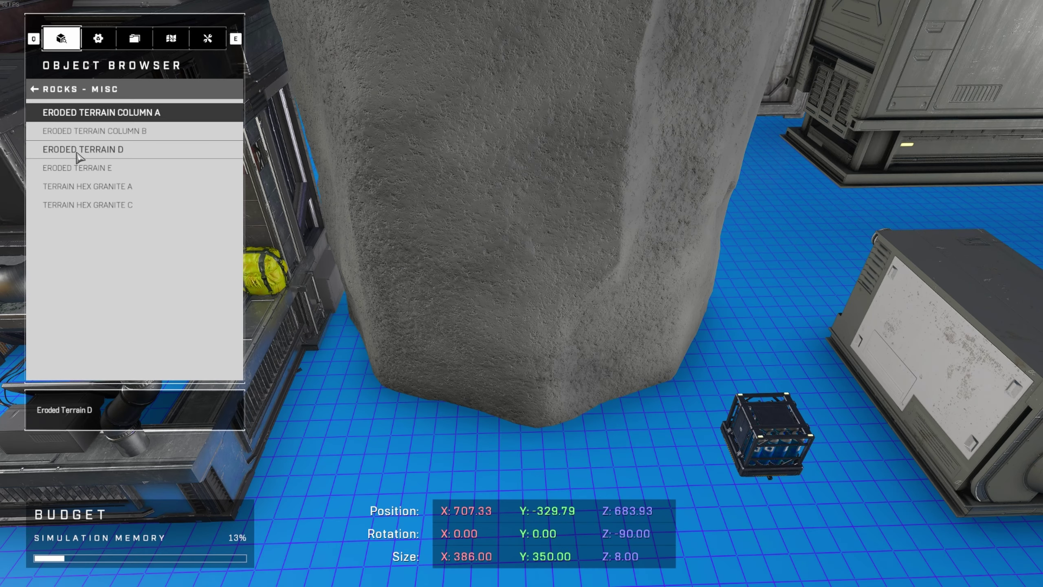
Spawn an Eroded Terrain D rock patty on the grill and adjust its colour.
click(77, 151)
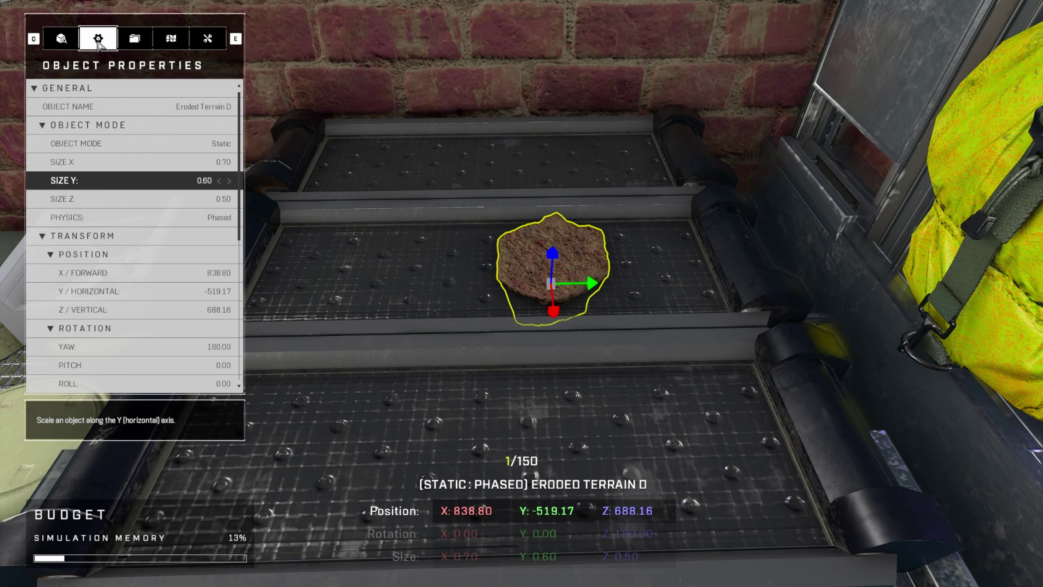
scroll(144, 213, down, 6)
click(123, 180)
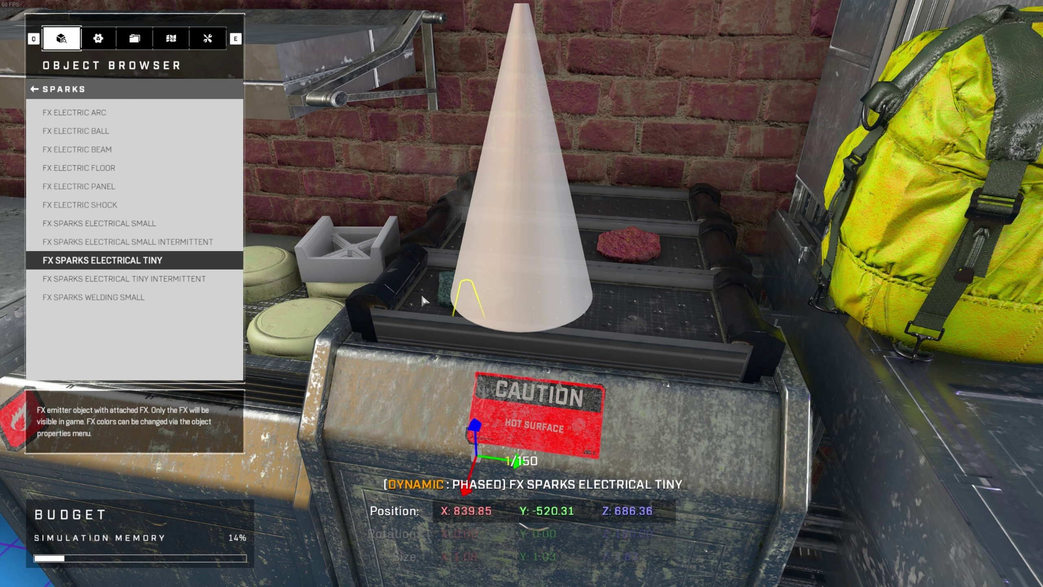
Set the FX Sparks Electrical Tiny emitter's FX Color 1 to black.
click(98, 38)
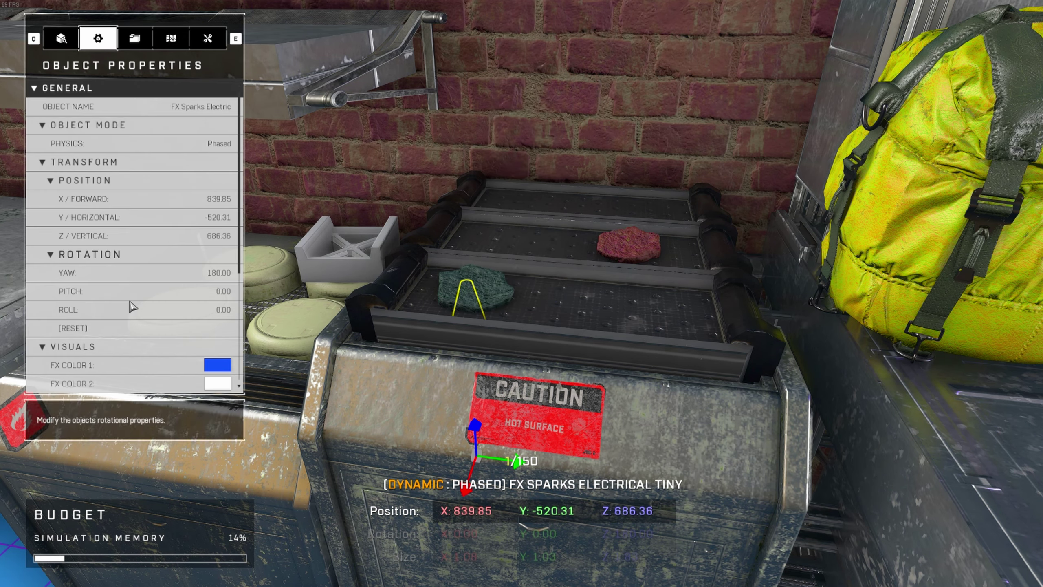
scroll(152, 328, down, 3)
click(218, 254)
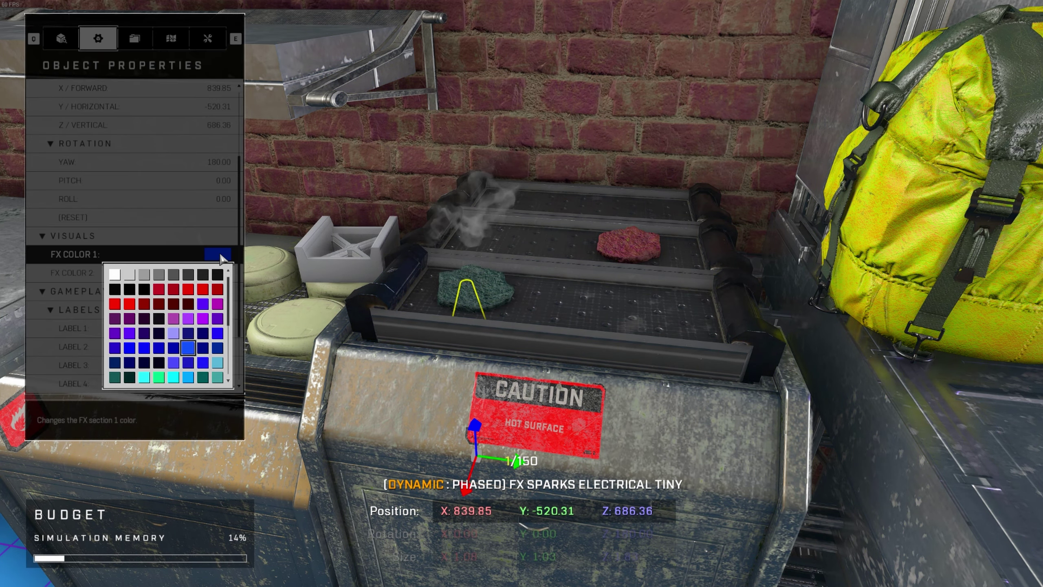
click(147, 288)
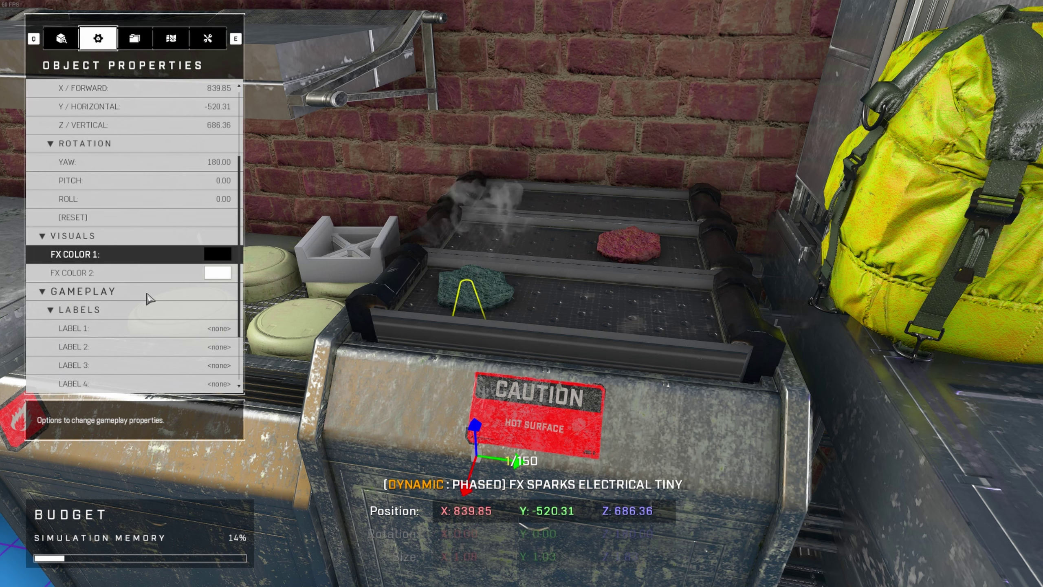
click(218, 273)
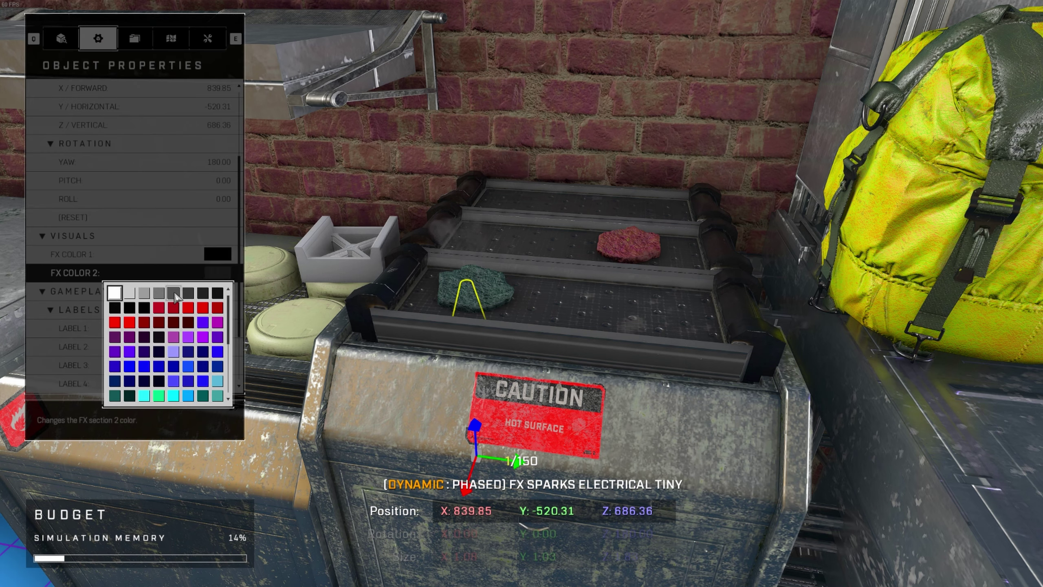
key(Escape)
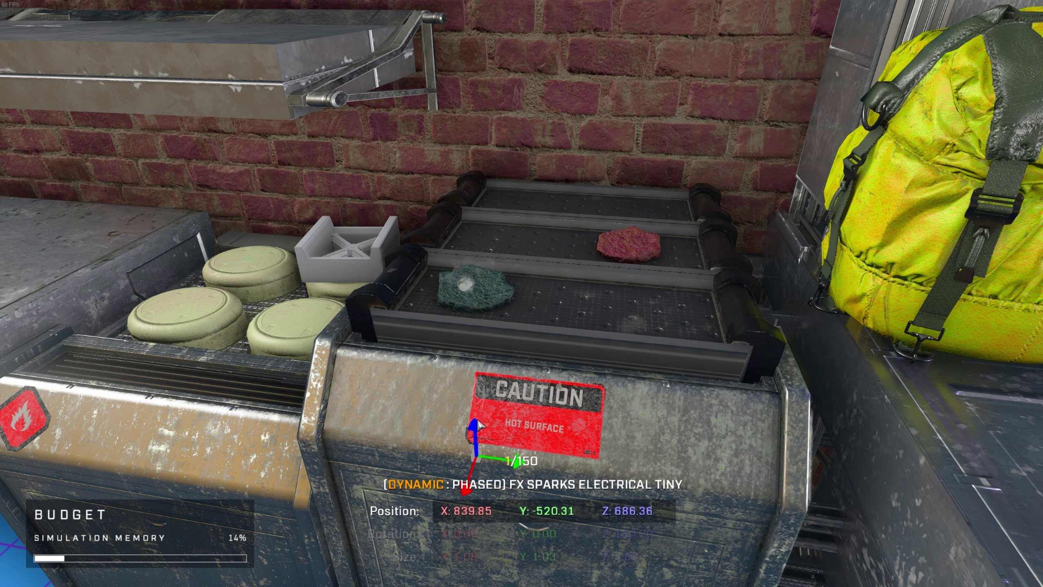